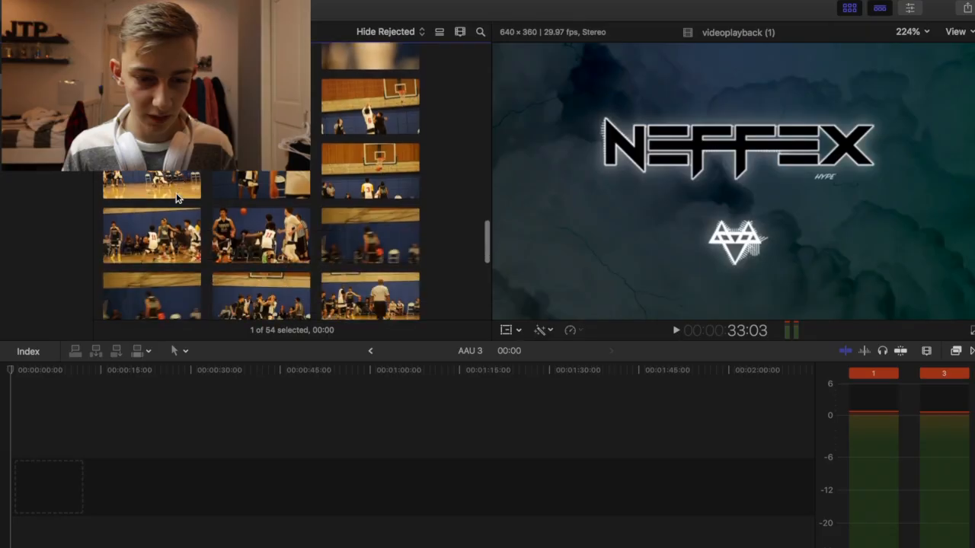
- Preview the MVI_7107 clip in the browser and place it at the start of the AAU 3 timeline instead of the existing clips
{"action": "scroll", "coordinate": [176, 195], "scroll_direction": "down", "scroll_amount": 10}
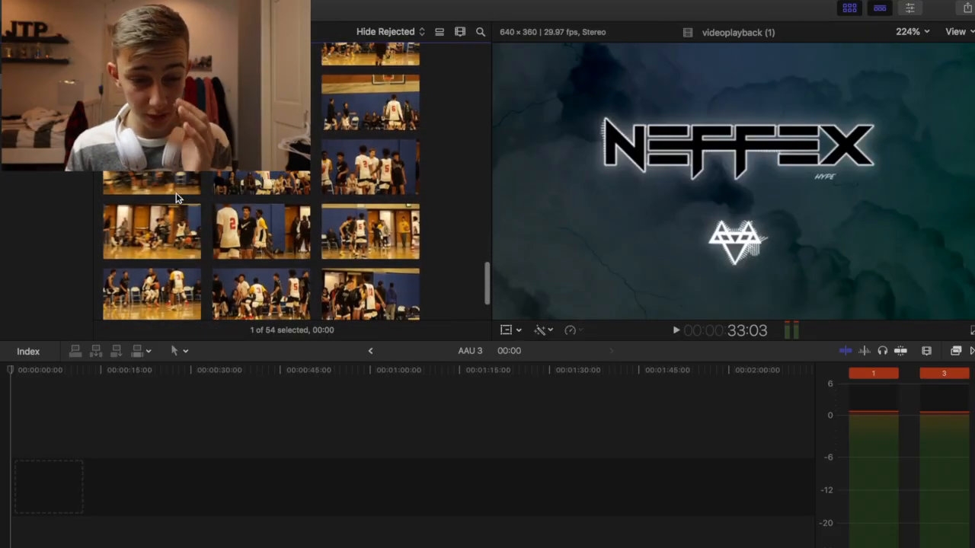
{"action": "scroll", "coordinate": [176, 194], "scroll_direction": "up", "scroll_amount": 5}
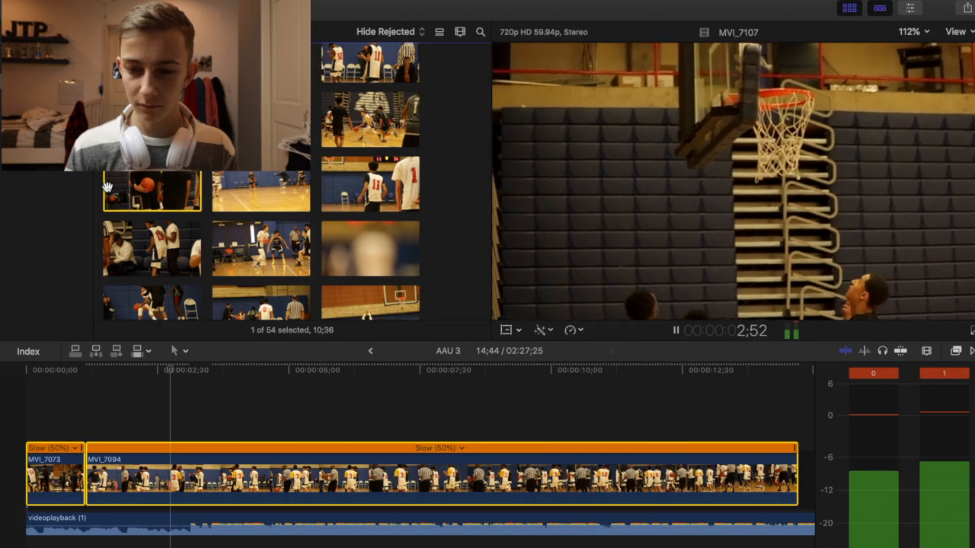
{"action": "key", "text": "space"}
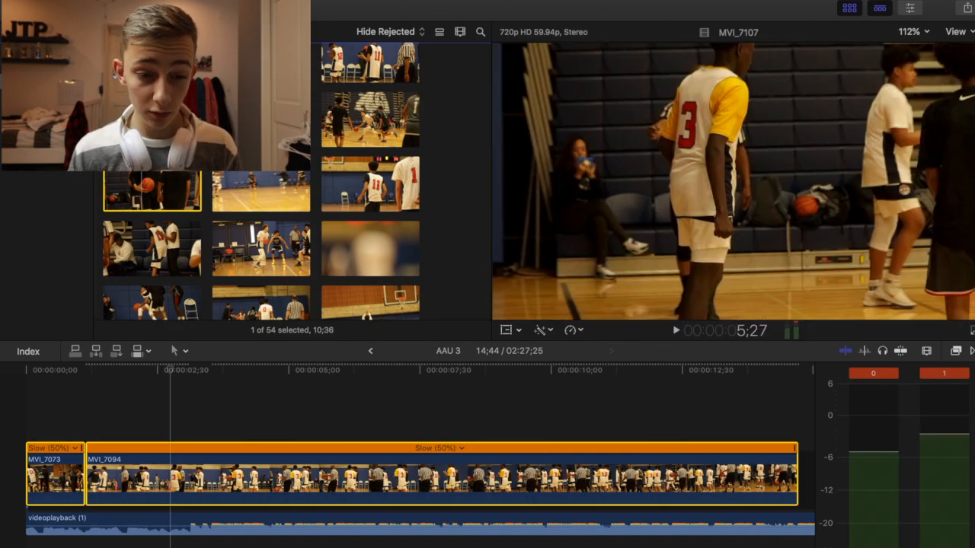
{"action": "left_click_drag", "start_coordinate": [52, 408], "coordinate": [93, 429]}
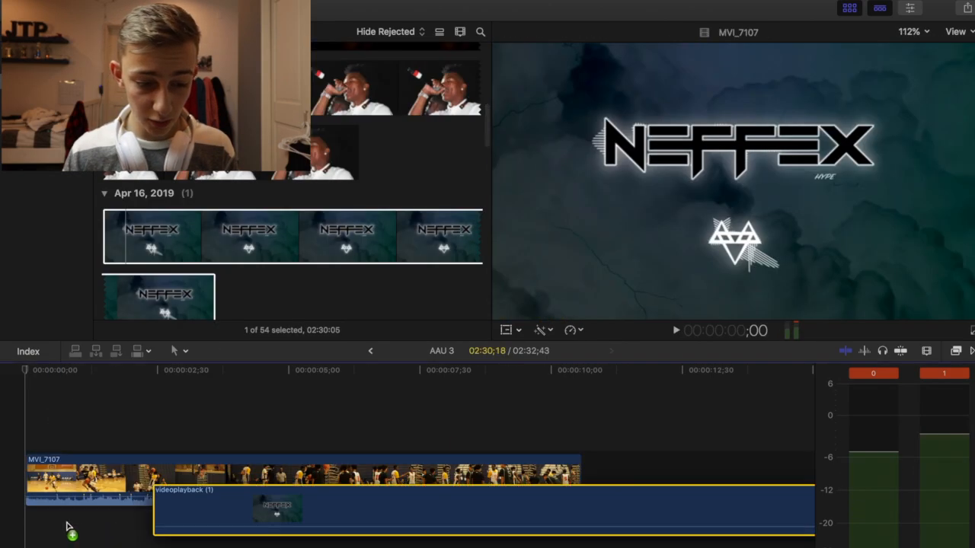
- Add videoplayback (1) beneath MVI_7107 from the timeline start, detach its audio and delete its picture
{"action": "left_click_drag", "start_coordinate": [72, 529], "coordinate": [27, 528]}
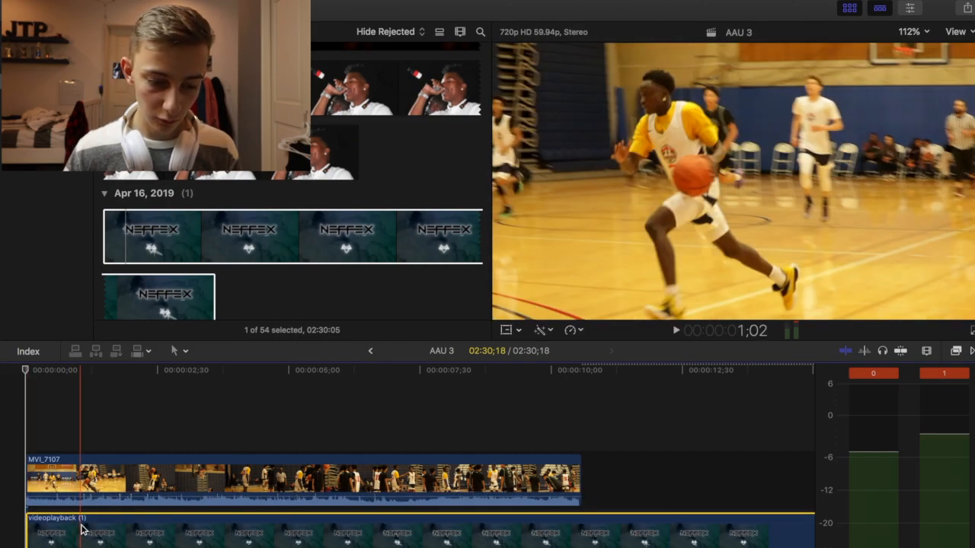
{"action": "right_click", "coordinate": [83, 529]}
{"action": "left_click", "coordinate": [126, 396]}
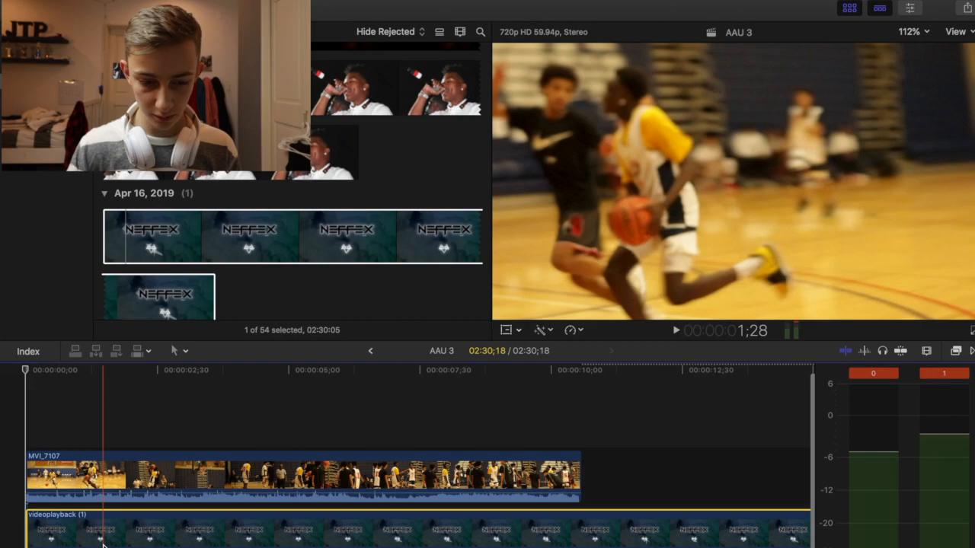
{"action": "key", "text": "Delete"}
- Trim the opening of the videoplayback (1) audio and turn MVI_7107's own audio all the way down
{"action": "left_click", "coordinate": [50, 521]}
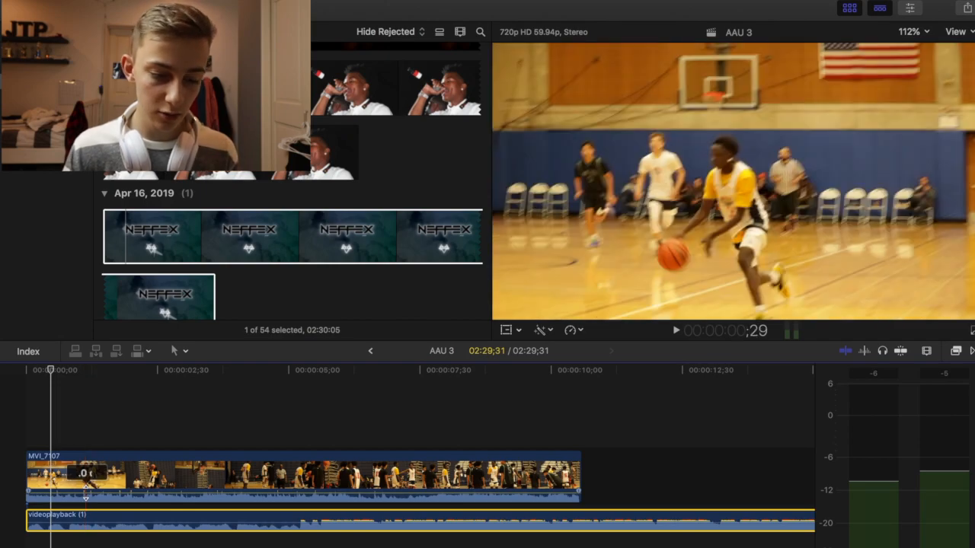
{"action": "left_click_drag", "start_coordinate": [86, 495], "coordinate": [88, 529]}
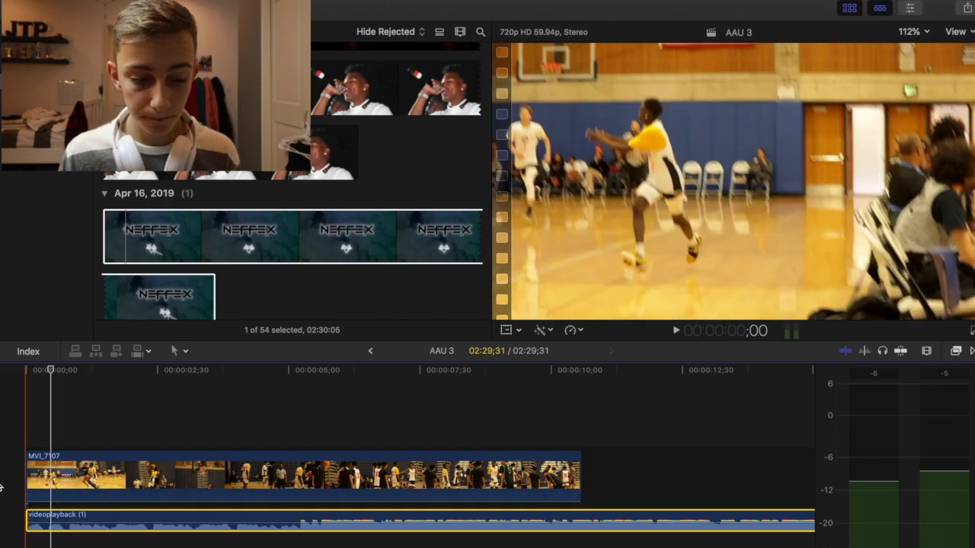
- Split MVI_7107 at 1;37 as the player drives with the ball and slow the part after the cut to 50%
{"action": "key", "text": "super+Up"}
{"action": "key", "text": "space"}
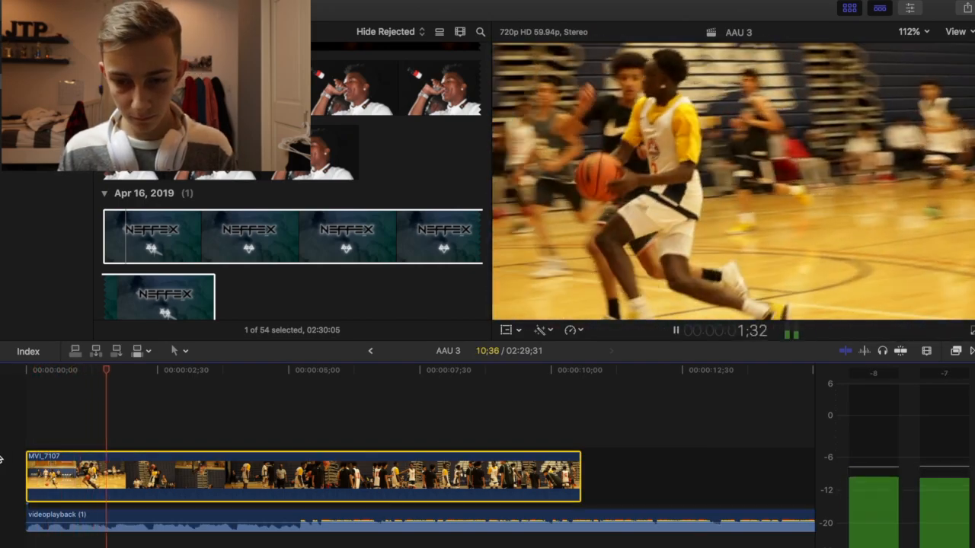
{"action": "key", "text": "space"}
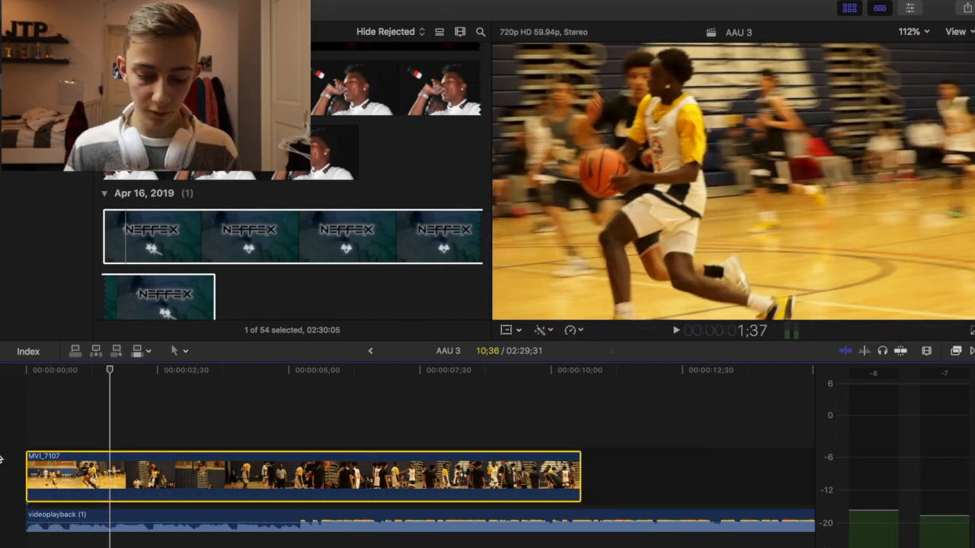
{"action": "key", "text": "super+b"}
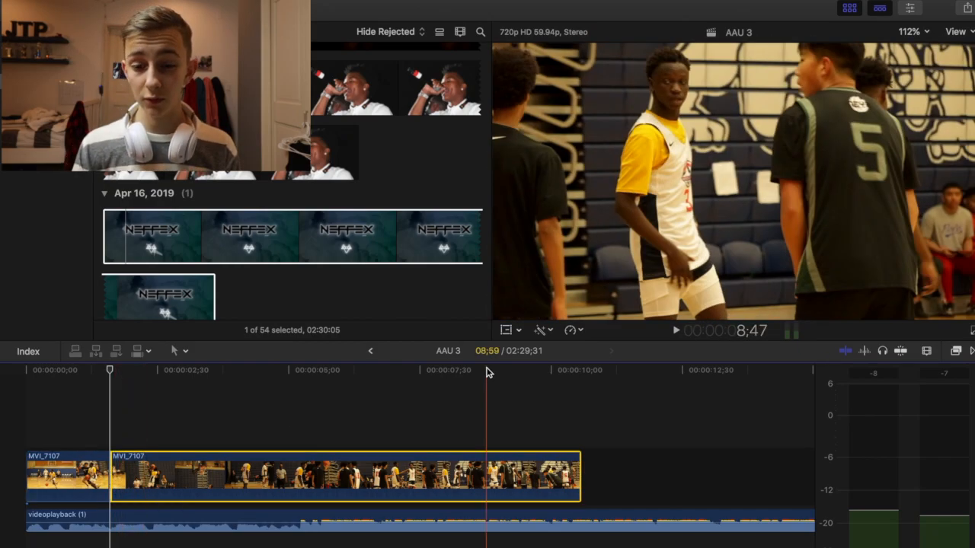
{"action": "left_click", "coordinate": [575, 331]}
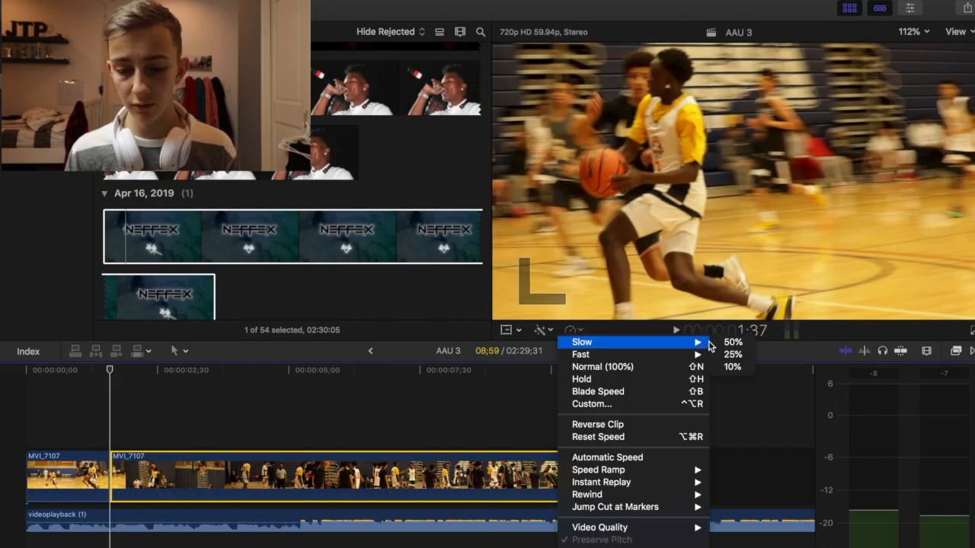
{"action": "left_click", "coordinate": [727, 343]}
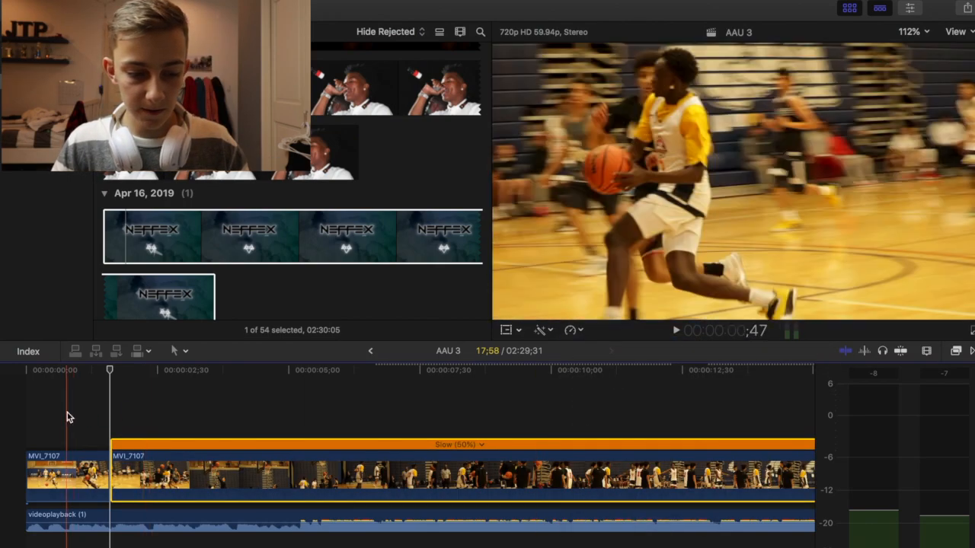
- Play the edit against the music, trim 46 more frames off the song's start and move it back to the timeline start
{"action": "key", "text": "space"}
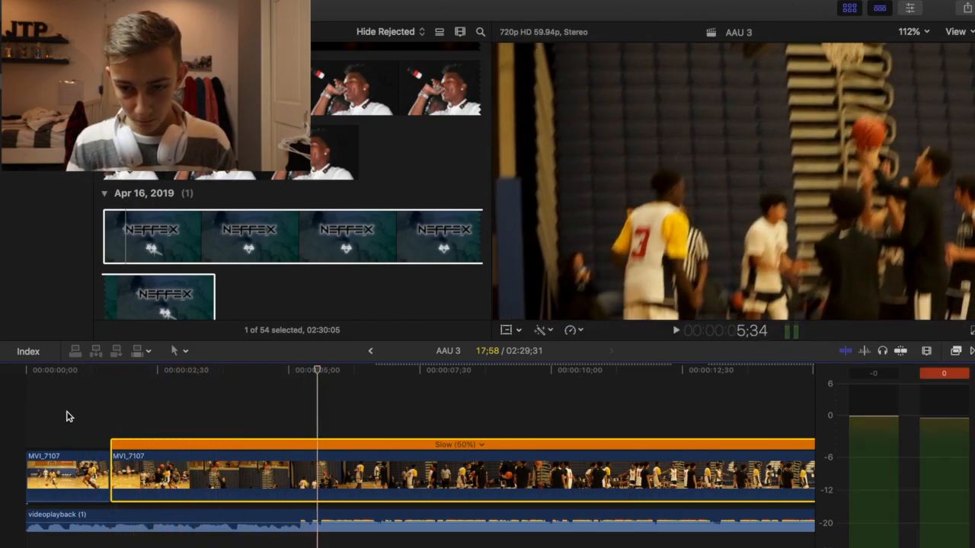
{"action": "key", "text": "space"}
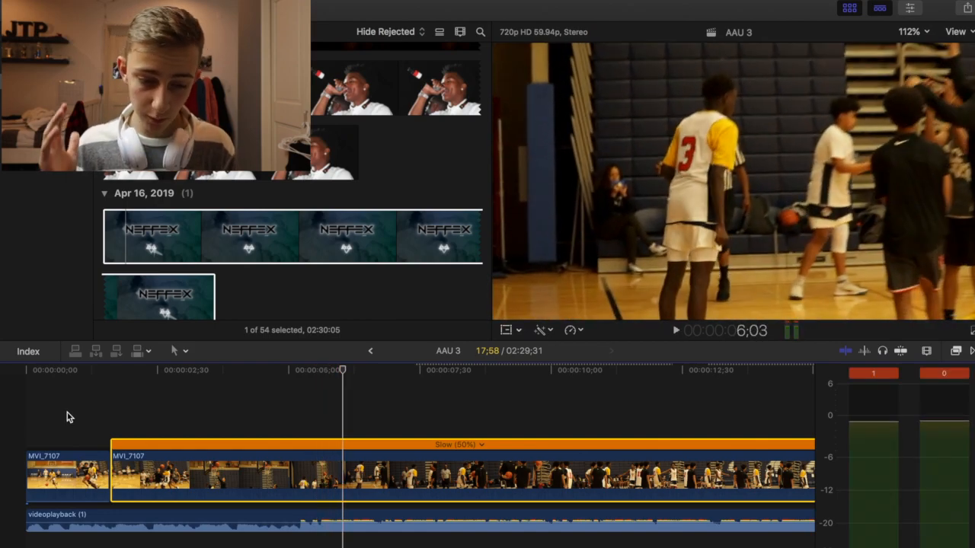
{"action": "key", "text": "space"}
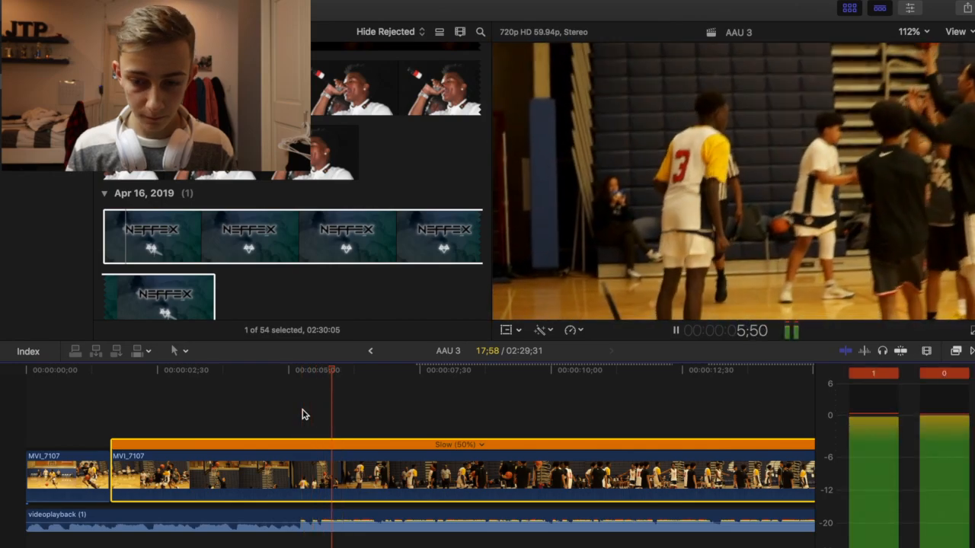
{"action": "left_click", "coordinate": [29, 515]}
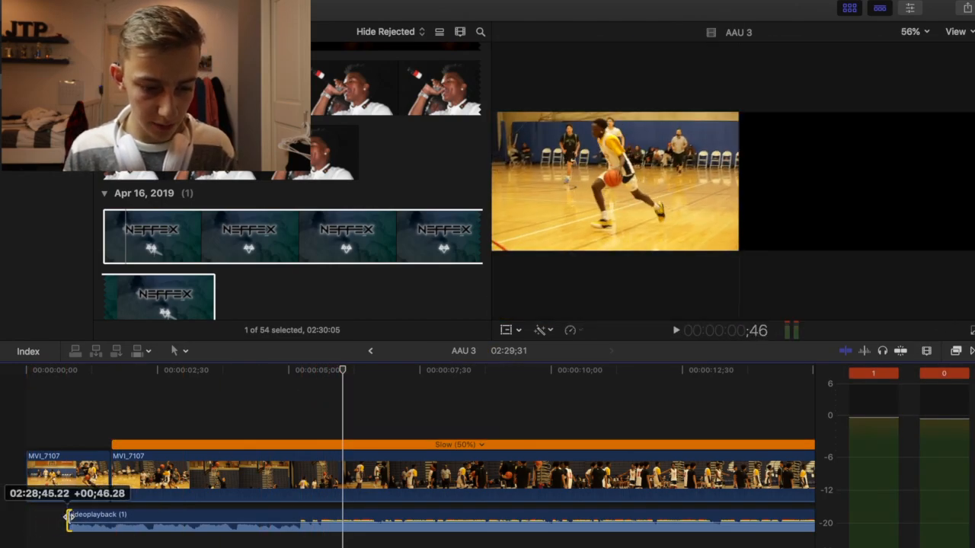
{"action": "left_click", "coordinate": [96, 514]}
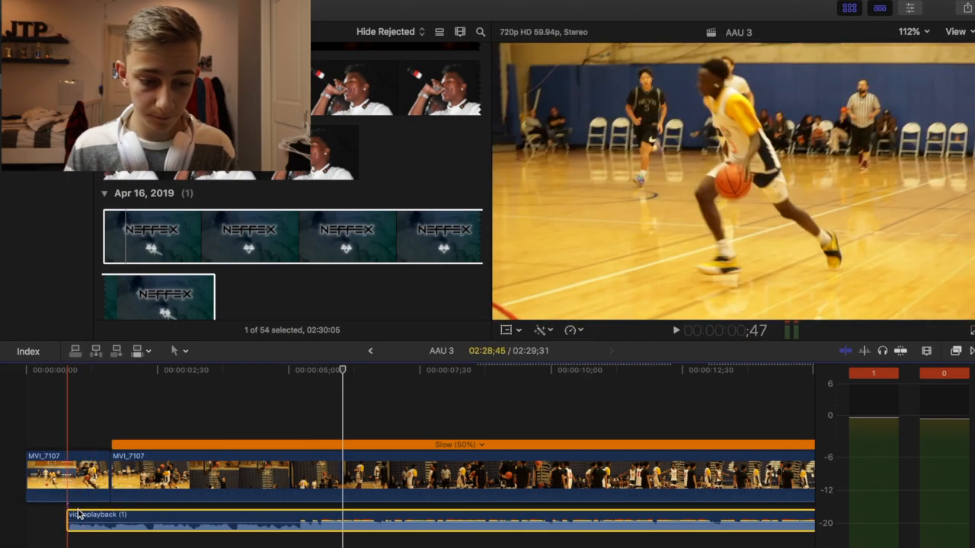
{"action": "left_click_drag", "start_coordinate": [24, 516], "coordinate": [15, 515]}
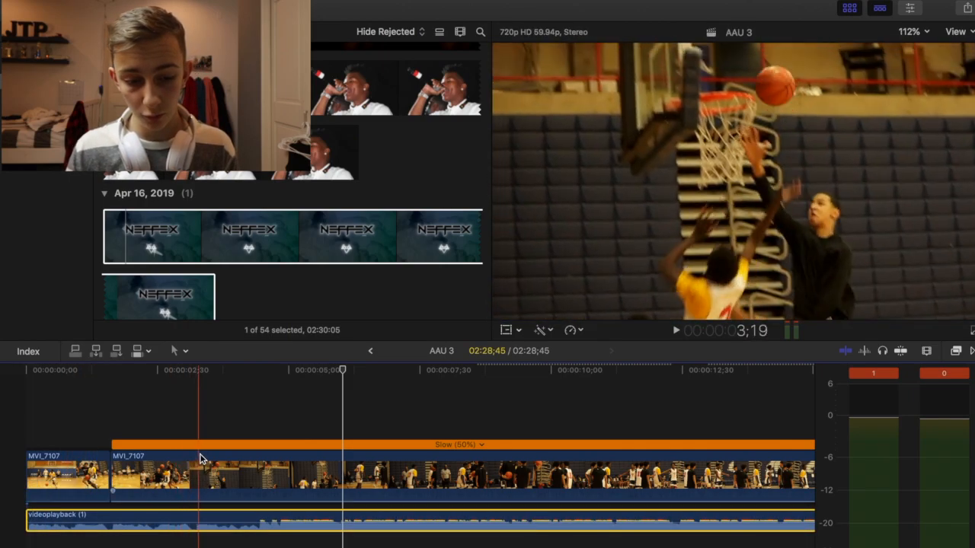
- Split the slowed clip at 4;54 as the ball drops through the net and set the part after the cut to Normal (100%) speed
{"action": "key", "text": "space"}
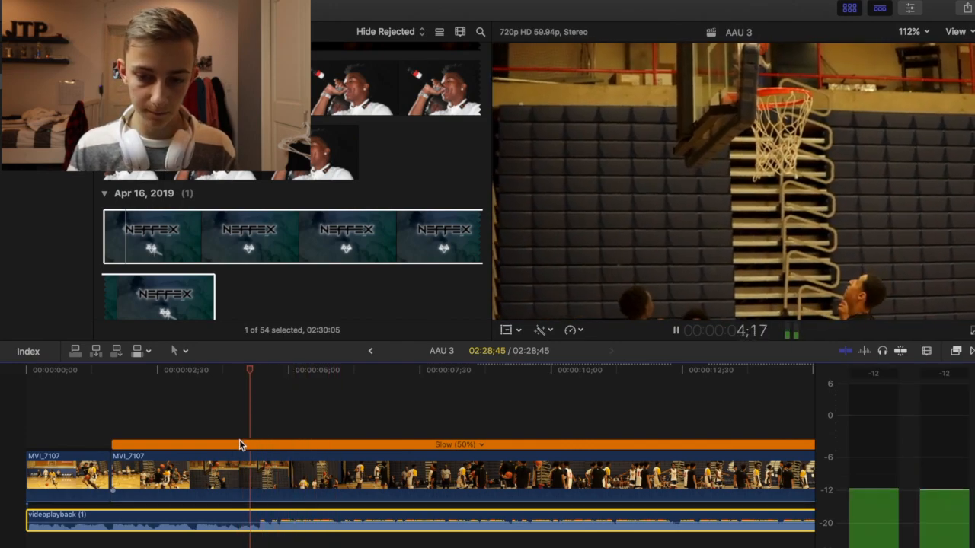
{"action": "key", "text": "space"}
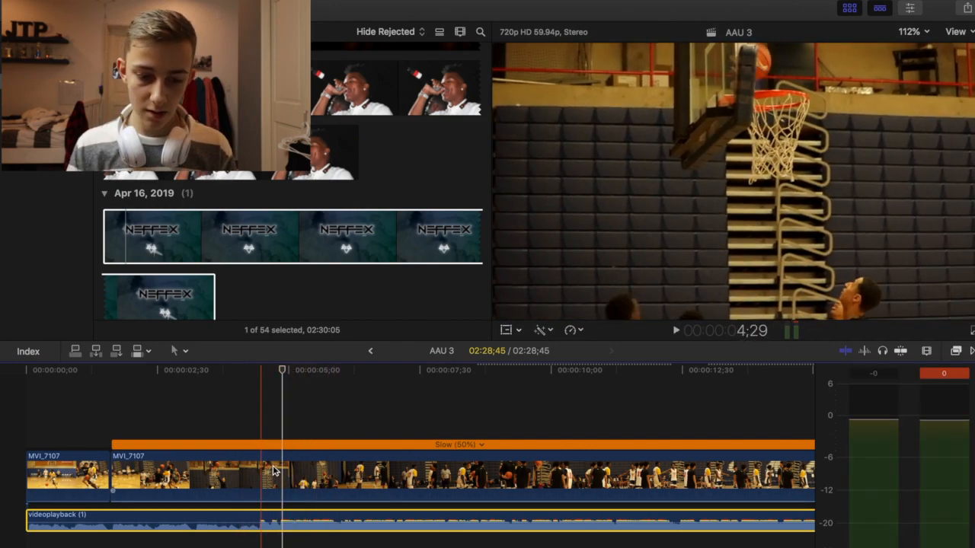
{"action": "left_click", "coordinate": [283, 475]}
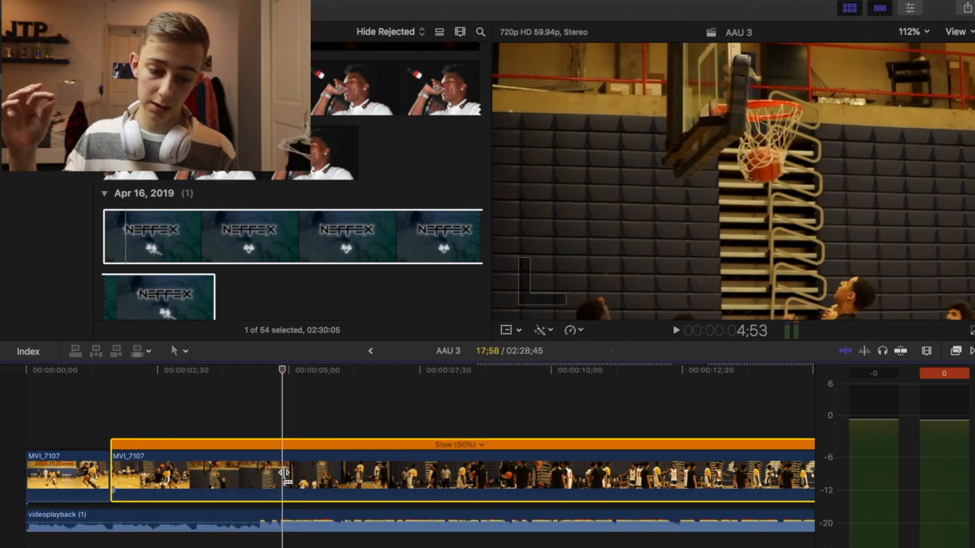
{"action": "key", "text": "super+b"}
{"action": "left_click", "coordinate": [370, 478]}
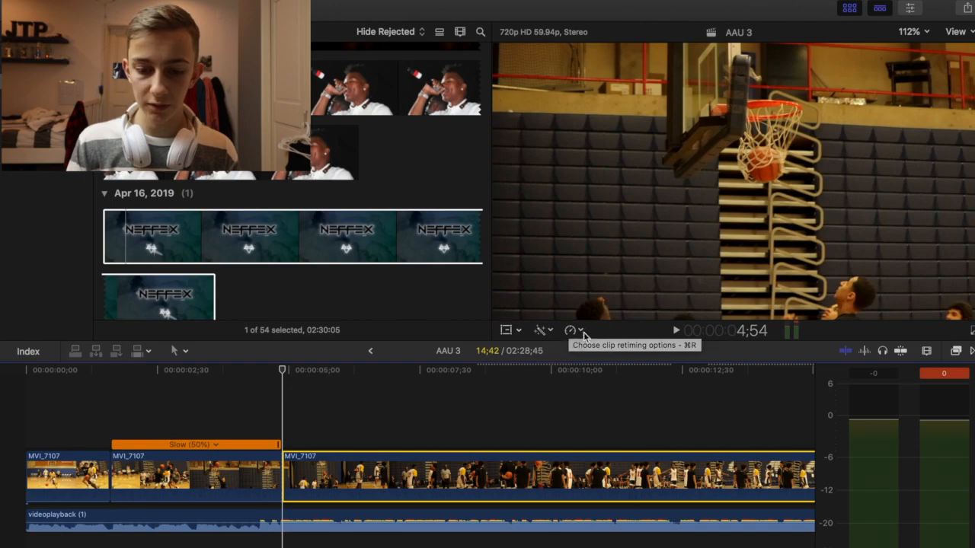
{"action": "left_click", "coordinate": [581, 336]}
{"action": "left_click", "coordinate": [590, 366]}
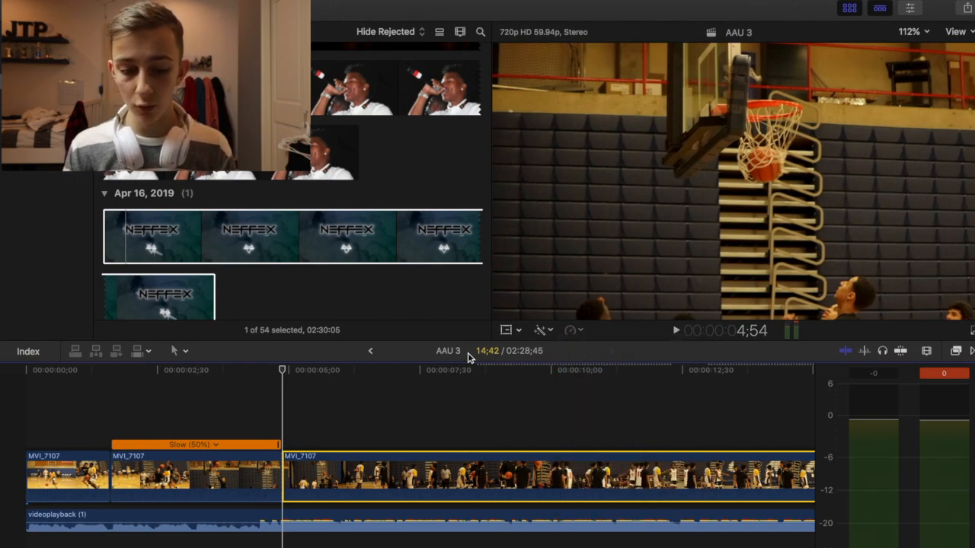
- Play on through the normal-speed part and split it at 6;17
{"action": "key", "text": "space"}
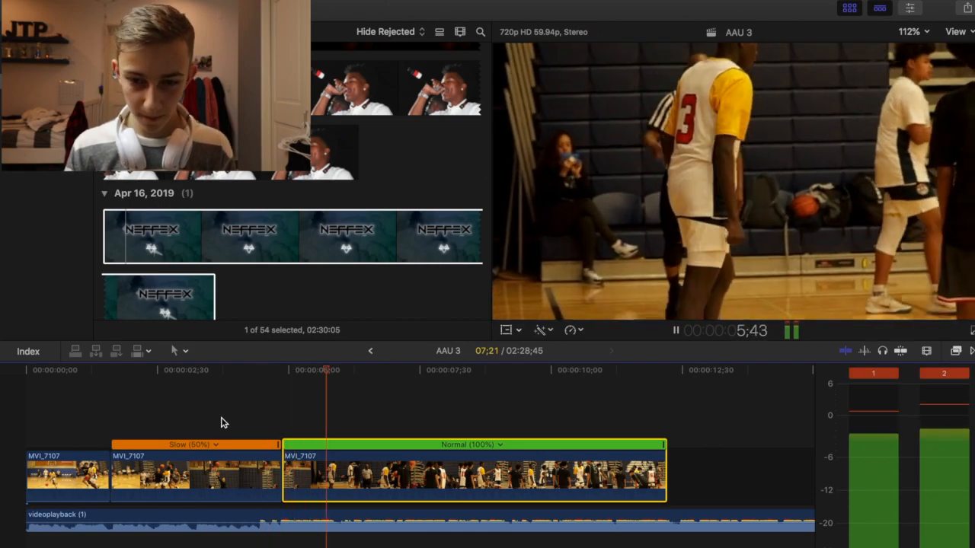
{"action": "key", "text": "space"}
{"action": "key", "text": "super+b"}
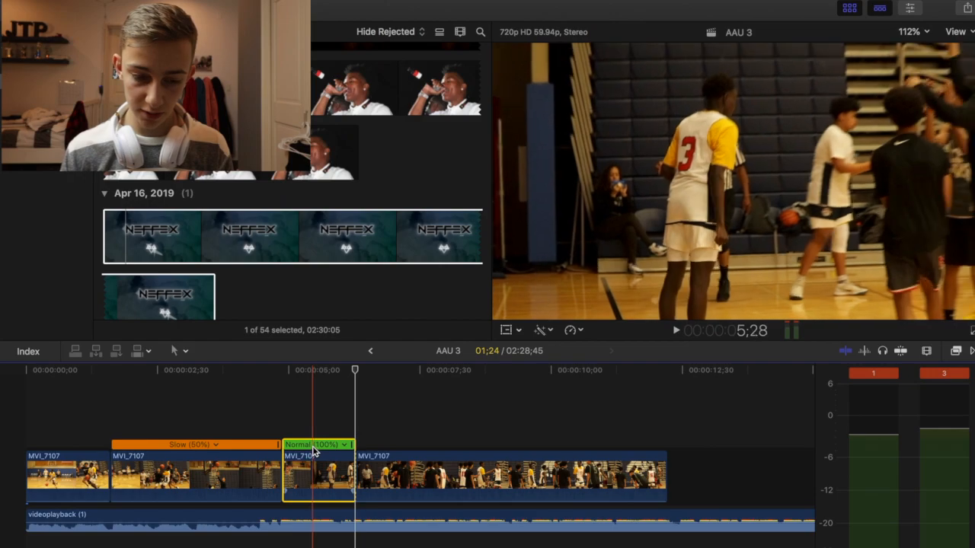
- Search the effects for "earth" and apply the Earthquake effect to the short normal-speed MVI_7107 segment
{"action": "left_click", "coordinate": [957, 352]}
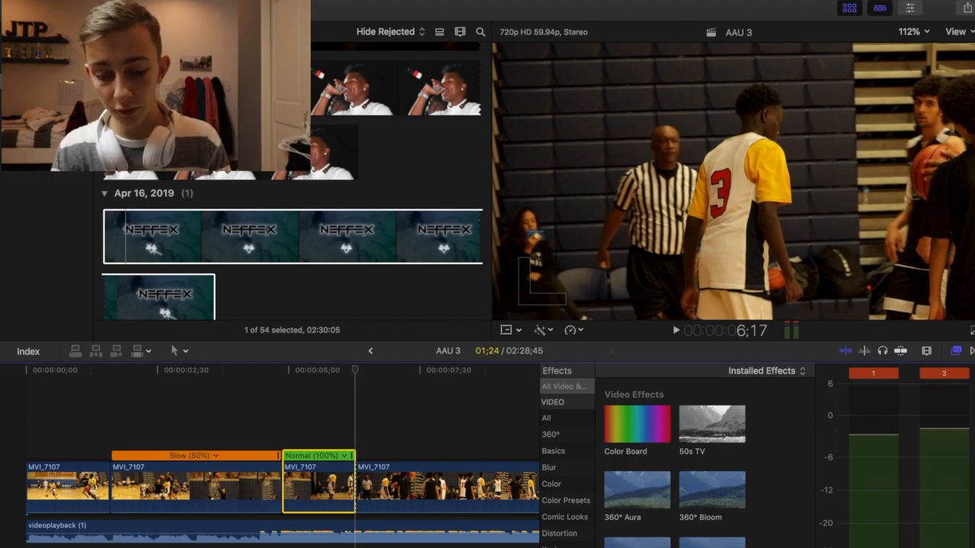
{"action": "type", "text": "earth"}
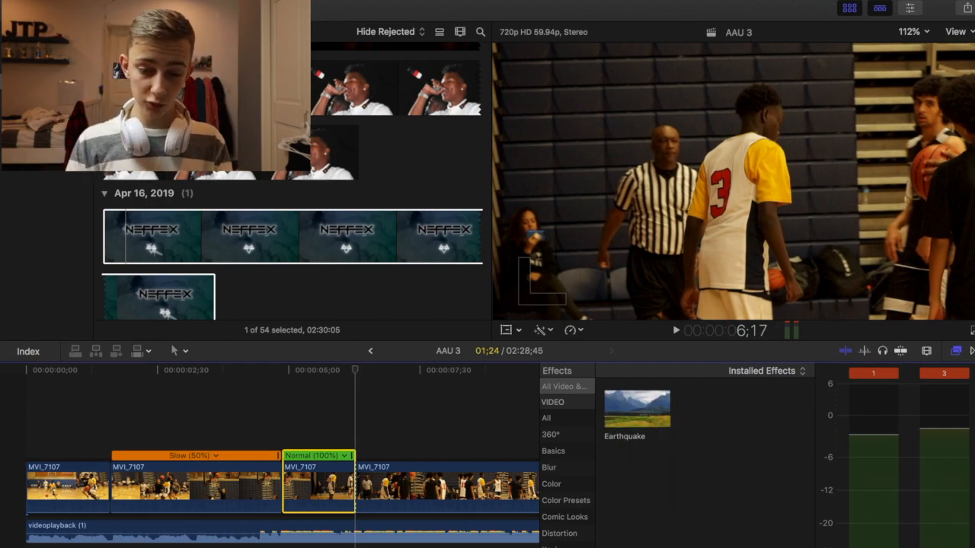
{"action": "left_click_drag", "start_coordinate": [629, 392], "coordinate": [322, 494]}
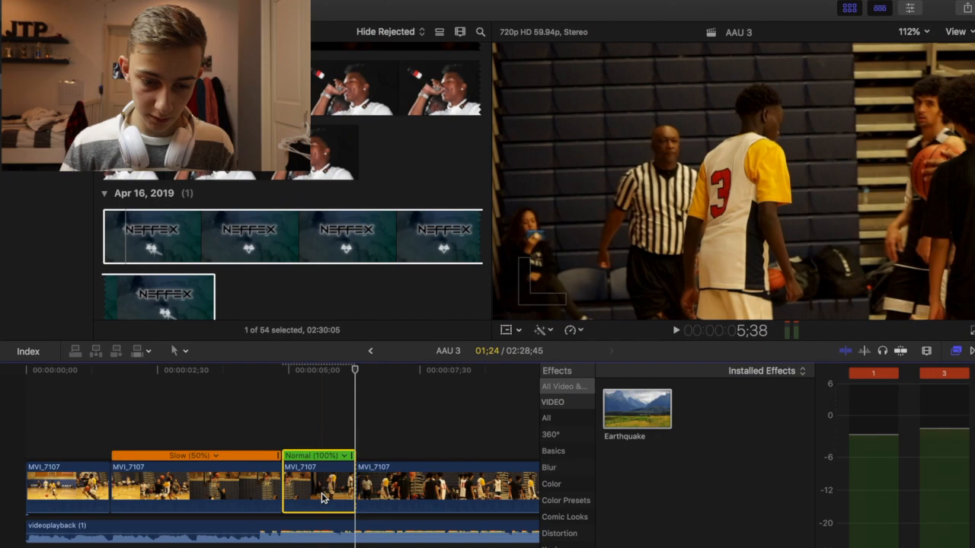
{"action": "left_click", "coordinate": [956, 351]}
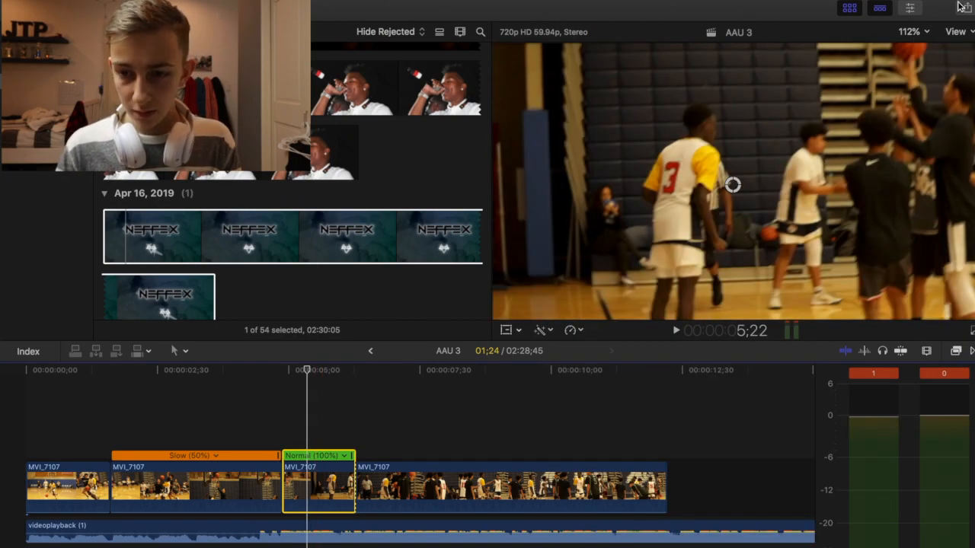
- Set the Amount of the segment's Earthquake effect to 25
{"action": "left_click", "coordinate": [910, 9]}
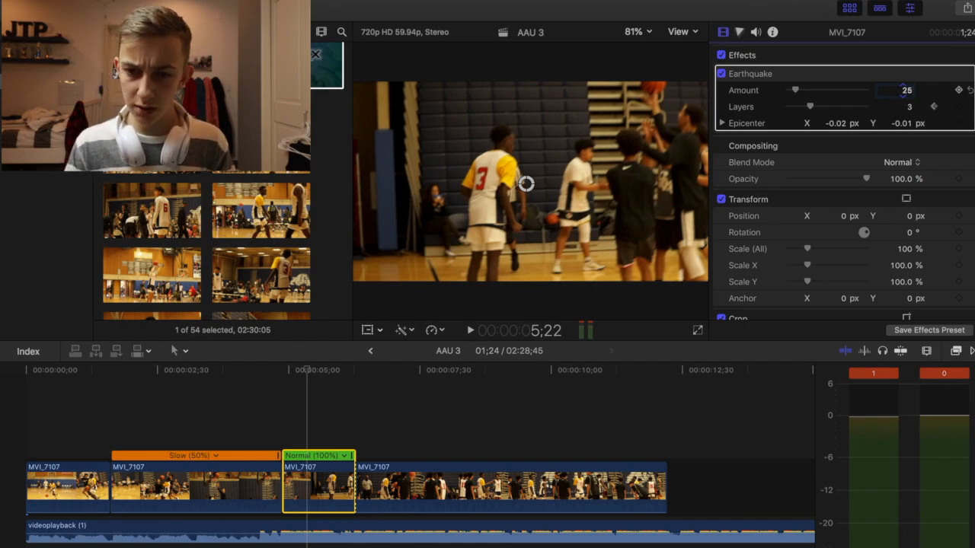
{"action": "left_click", "coordinate": [903, 90]}
{"action": "left_click", "coordinate": [909, 9]}
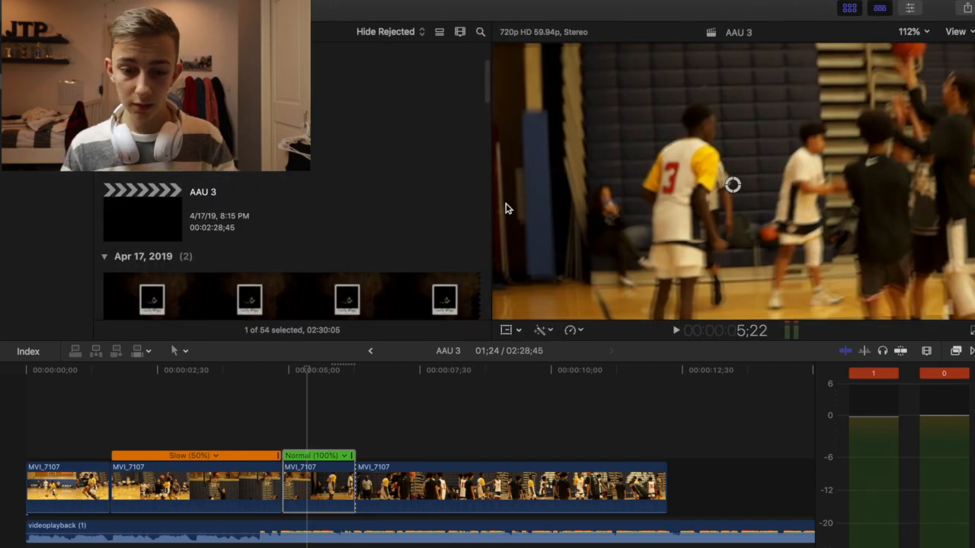
- Play back the Earthquake segment and split the last MVI_7107 clip just before the 7;30 mark
{"action": "key", "text": "space"}
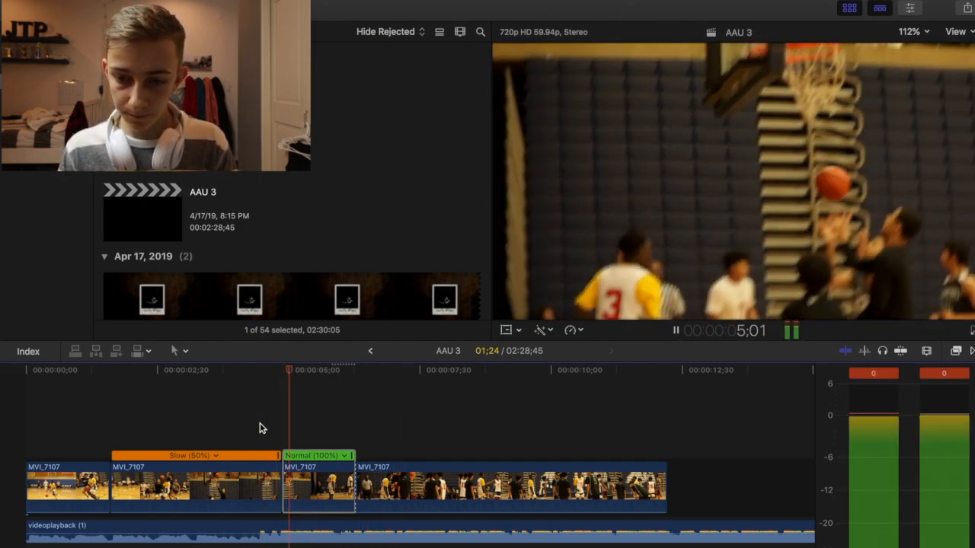
{"action": "key", "text": "space"}
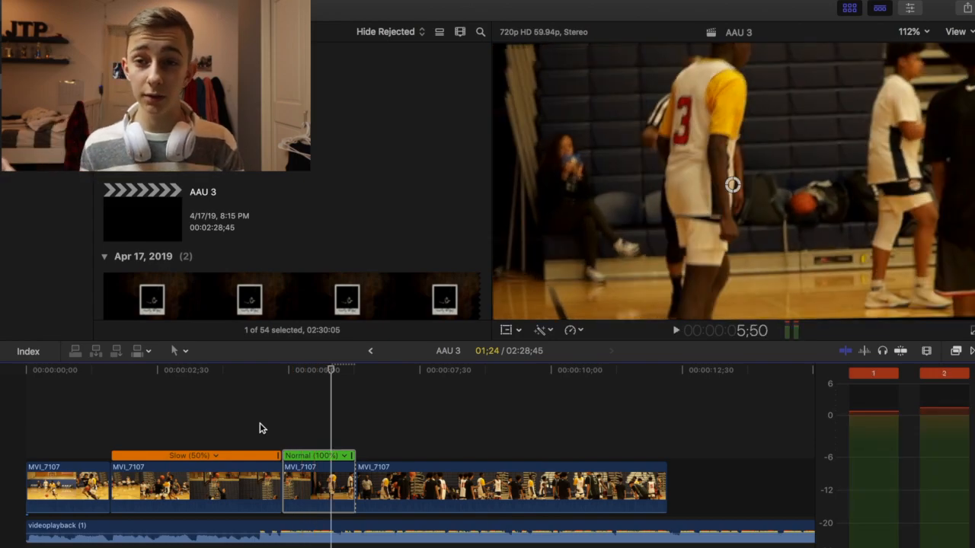
{"action": "left_click", "coordinate": [405, 487]}
{"action": "key", "text": "super+b"}
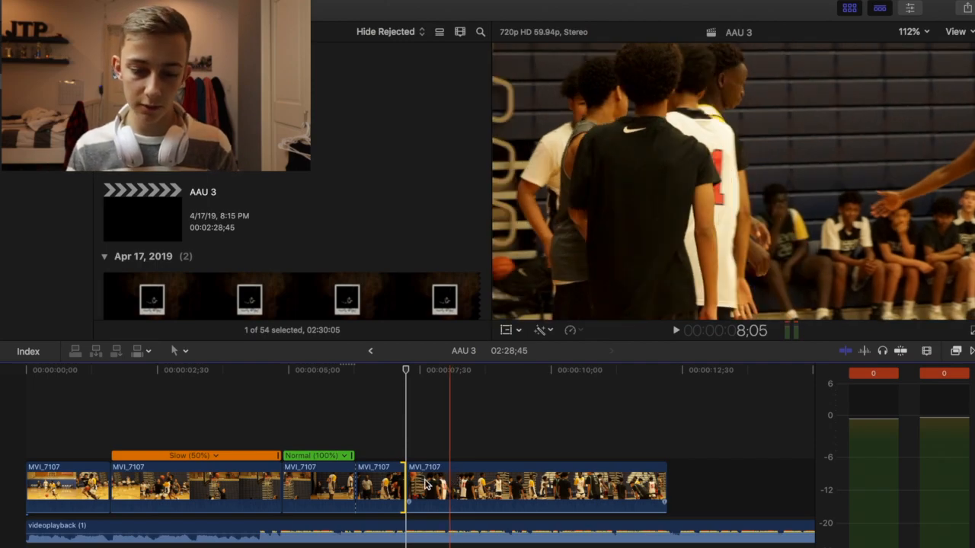
- Split the last MVI_7107 clip at 8;31 and speed the short segment before the cut up to 2x
{"action": "left_click", "coordinate": [424, 486]}
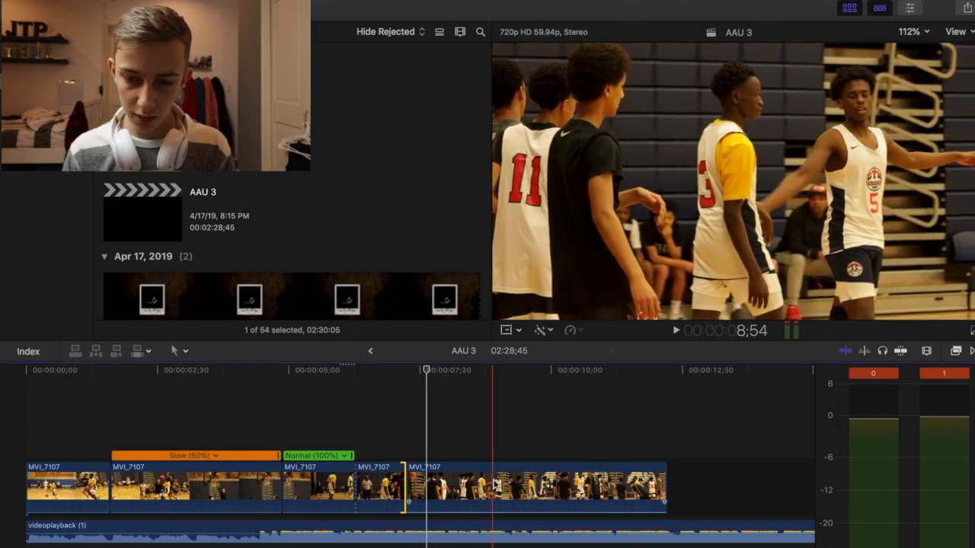
{"action": "key", "text": "super+b"}
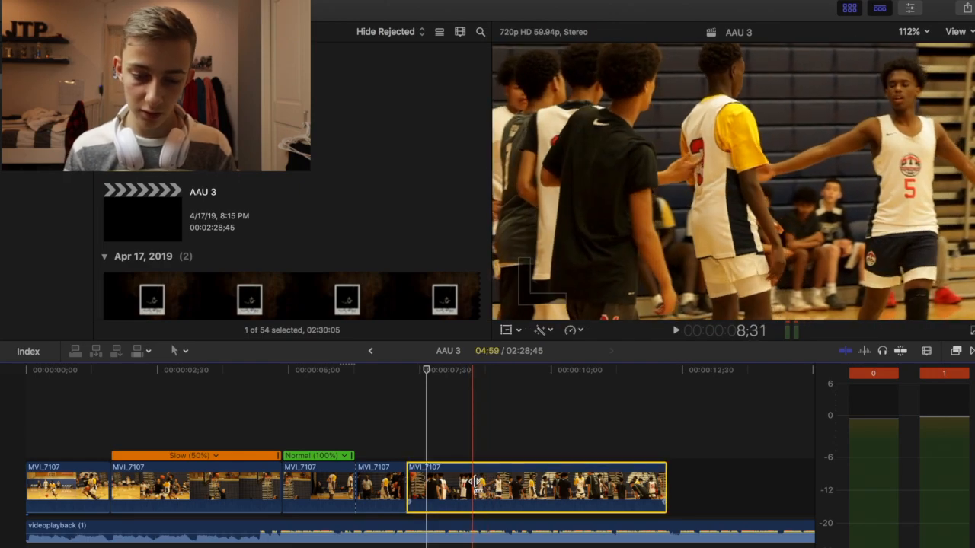
{"action": "left_click", "coordinate": [434, 480]}
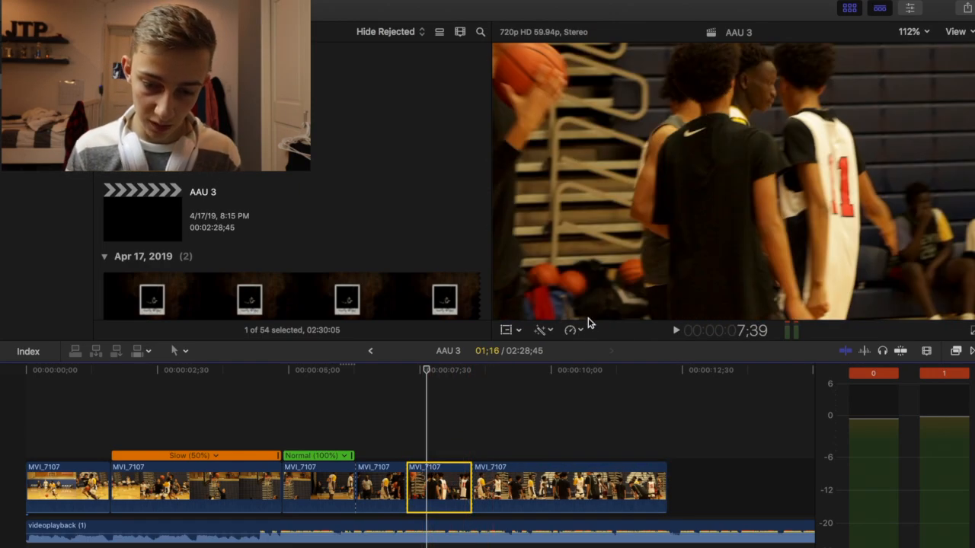
{"action": "left_click", "coordinate": [581, 331]}
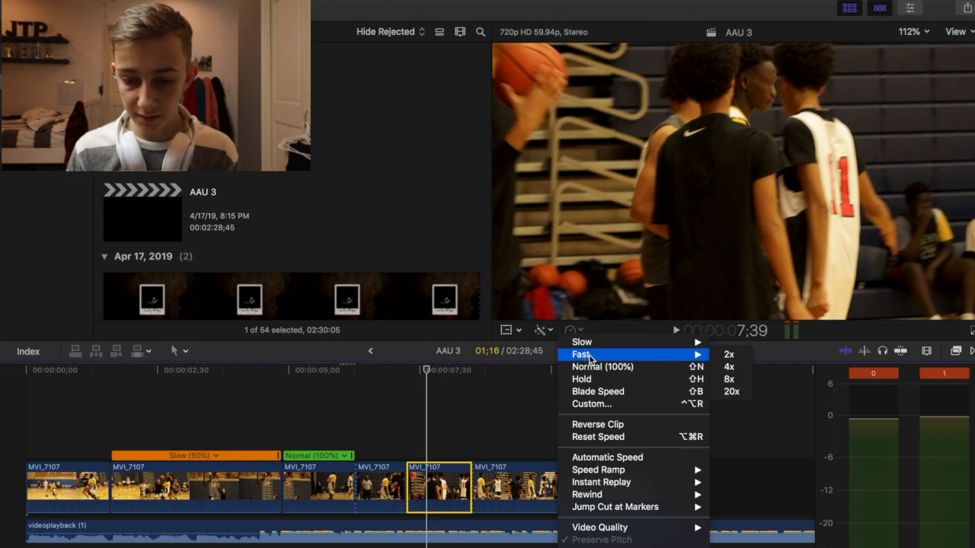
{"action": "left_click", "coordinate": [718, 355]}
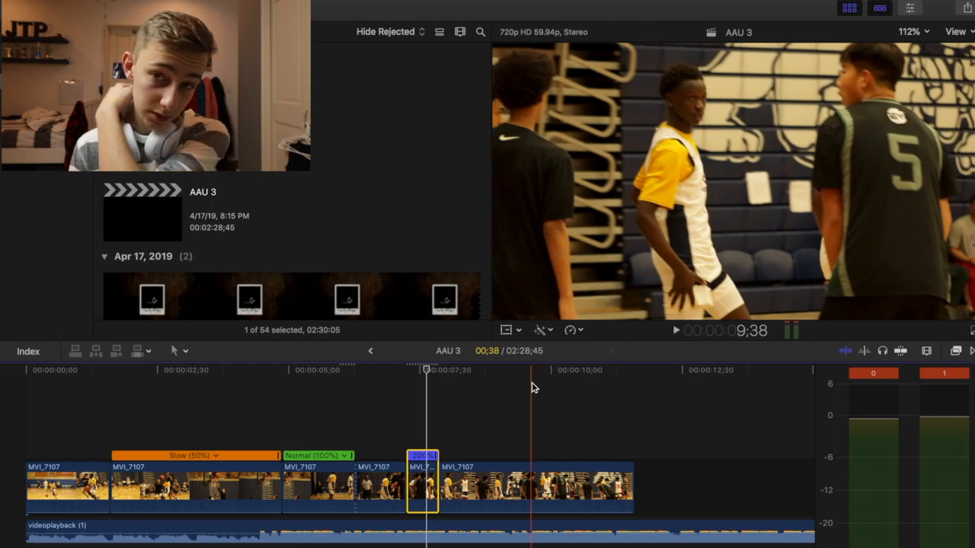
- Slow the last MVI_7107 clip to 50% and play back the speed changes
{"action": "left_click", "coordinate": [488, 484]}
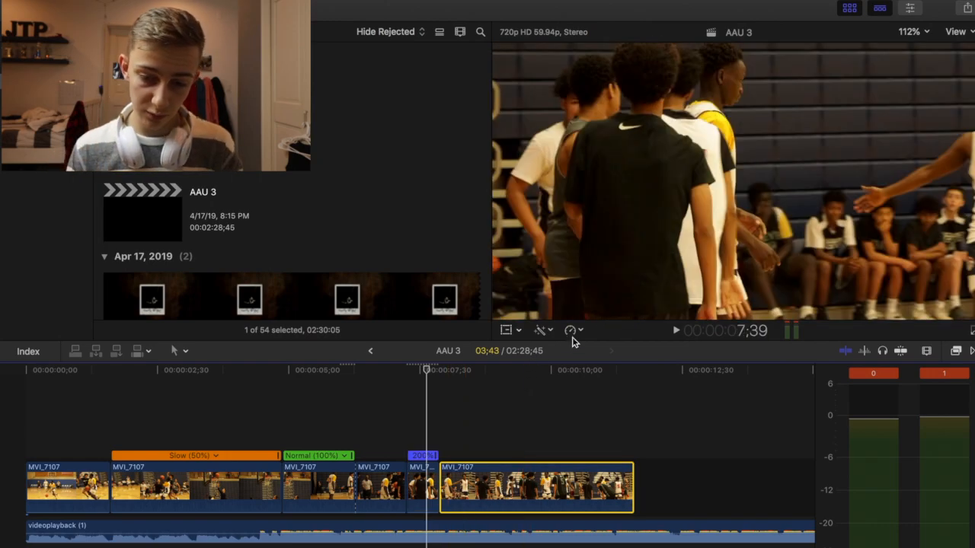
{"action": "left_click", "coordinate": [572, 330]}
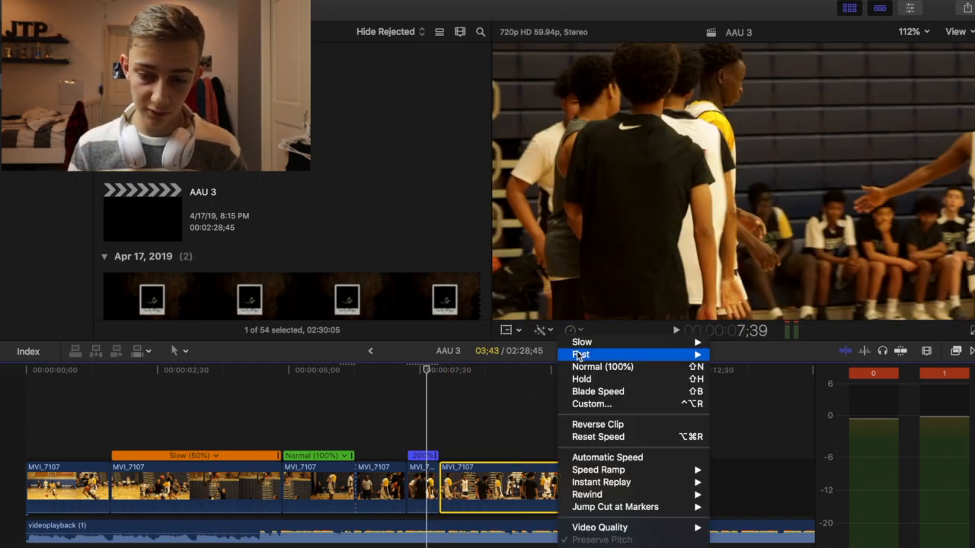
{"action": "left_click", "coordinate": [732, 343]}
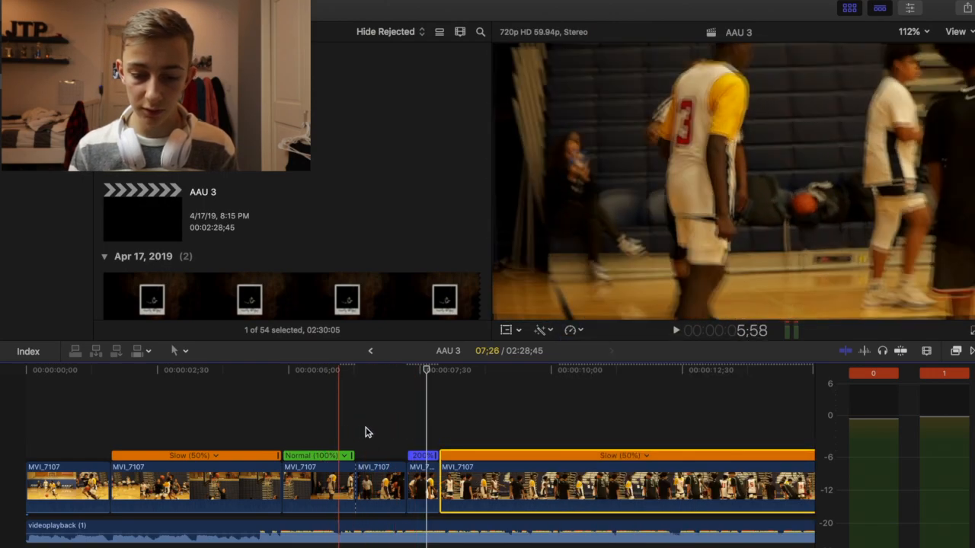
{"action": "key", "text": "space"}
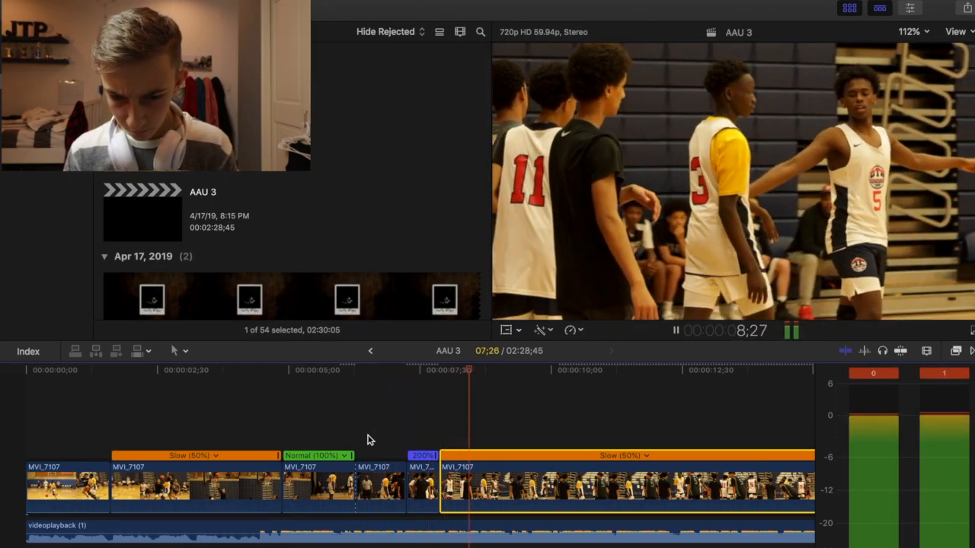
- Increase the speed of the short fast MVI_7107 segment to 4x
{"action": "left_click", "coordinate": [423, 472]}
{"action": "left_click", "coordinate": [575, 331]}
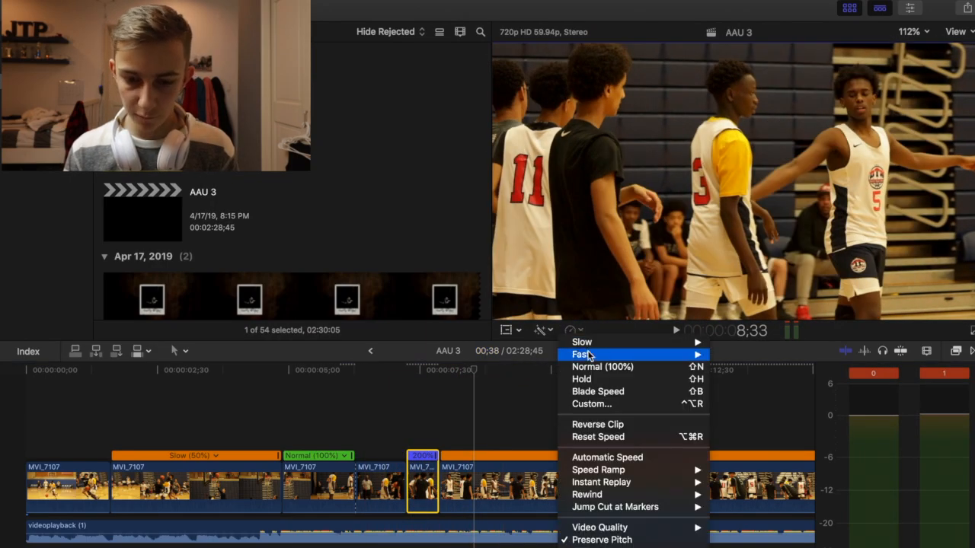
{"action": "left_click", "coordinate": [746, 370]}
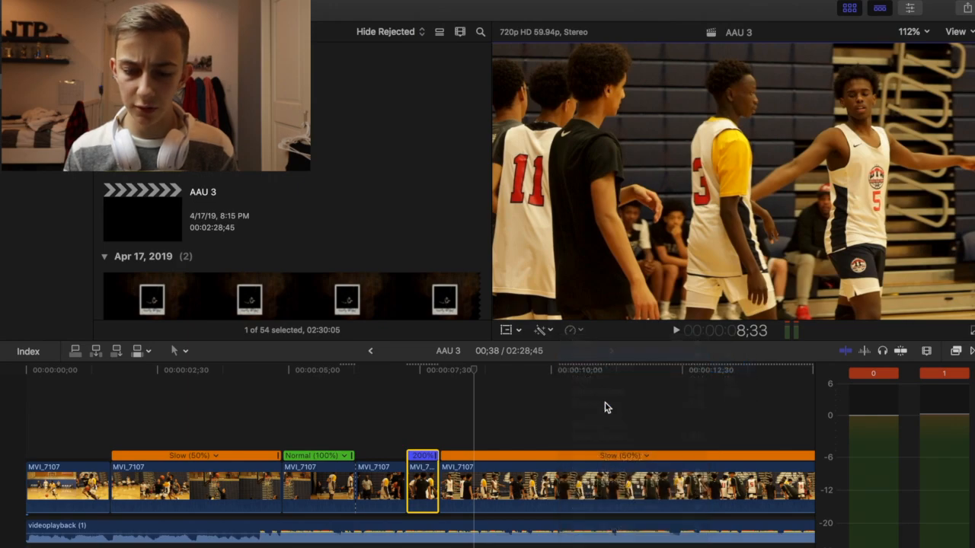
- Play on through the slowed last MVI_7107 clip, split it at 9;36 and delete the remainder
{"action": "key", "text": "space"}
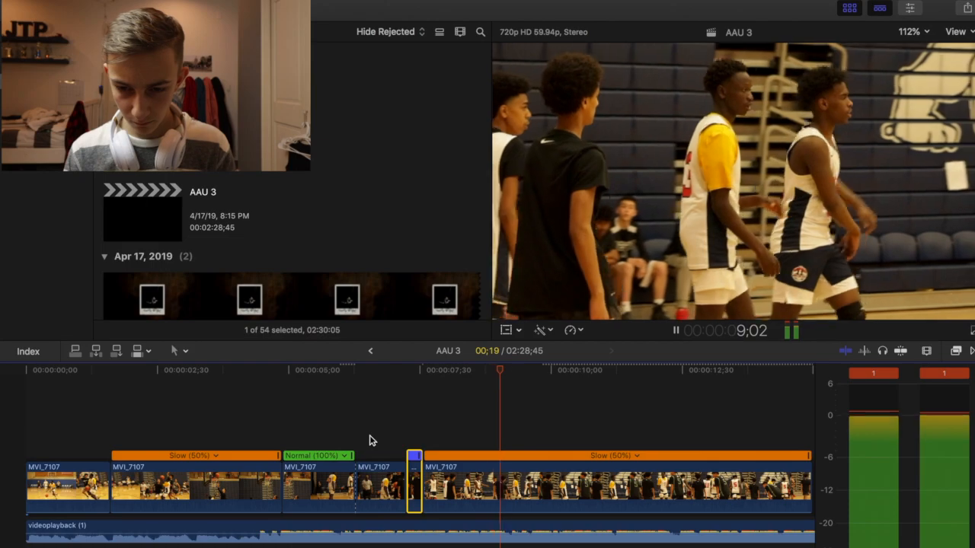
{"action": "key", "text": "space"}
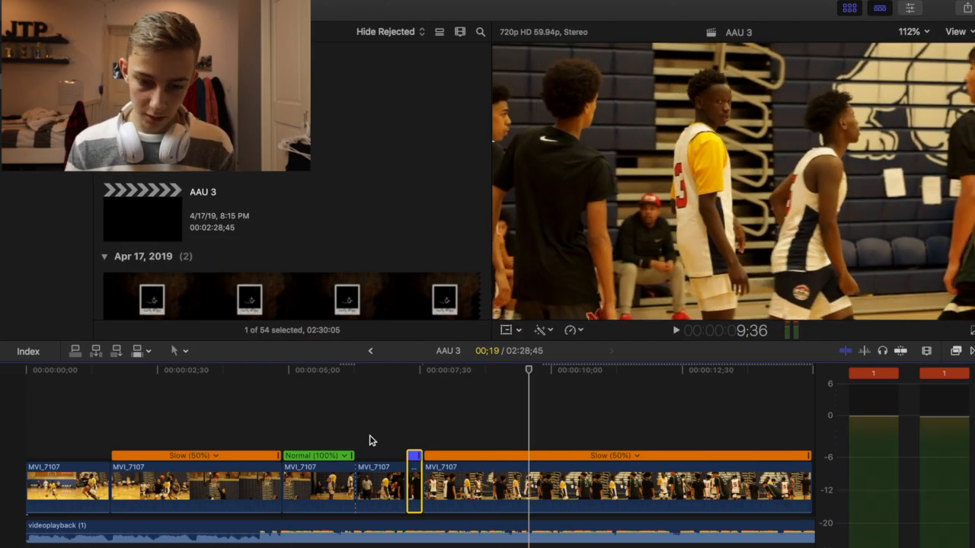
{"action": "key", "text": "super+b"}
{"action": "left_click", "coordinate": [542, 480]}
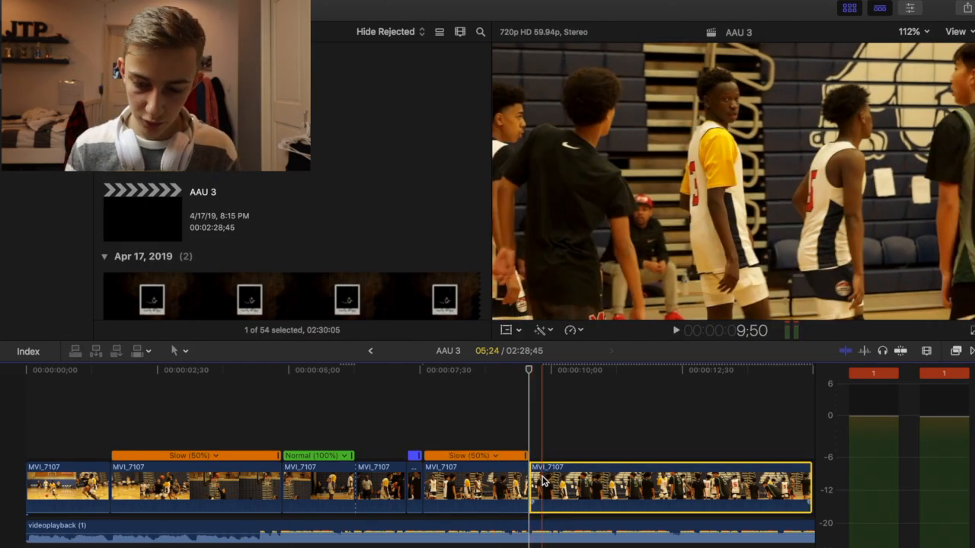
{"action": "key", "text": "Delete"}
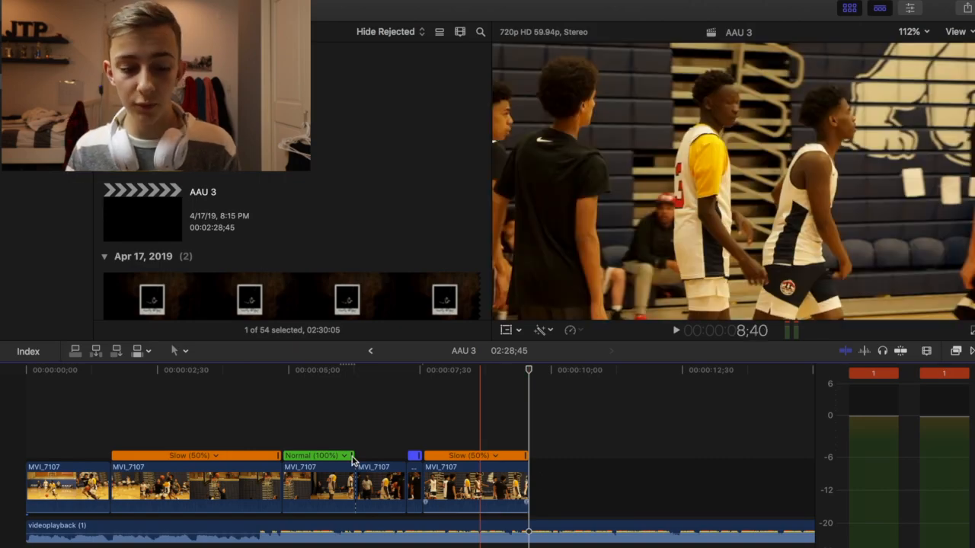
- Play back the edit, then find clip MVI_7138 in the footage and append it after the last MVI_7107 clip
{"action": "key", "text": "space"}
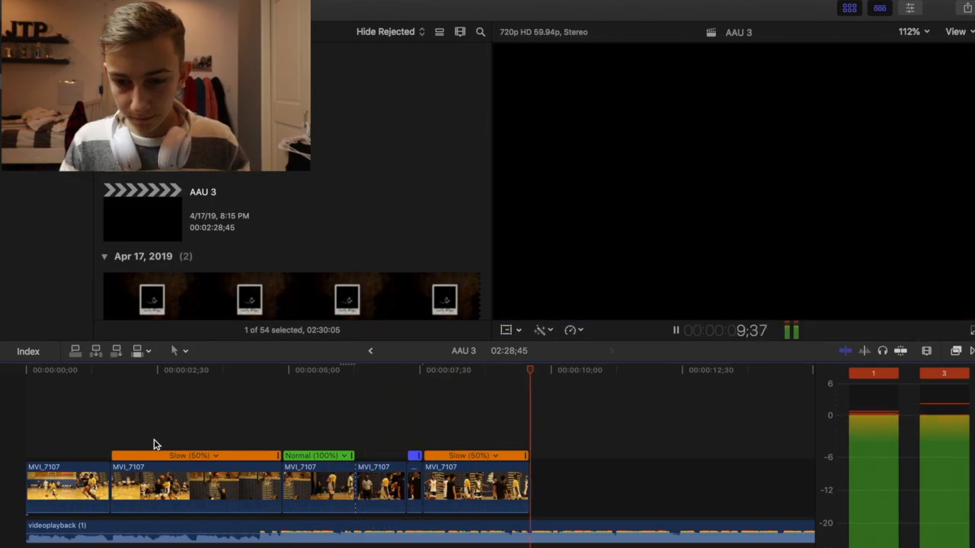
{"action": "key", "text": "space"}
{"action": "scroll", "coordinate": [206, 220], "scroll_direction": "down", "scroll_amount": 5}
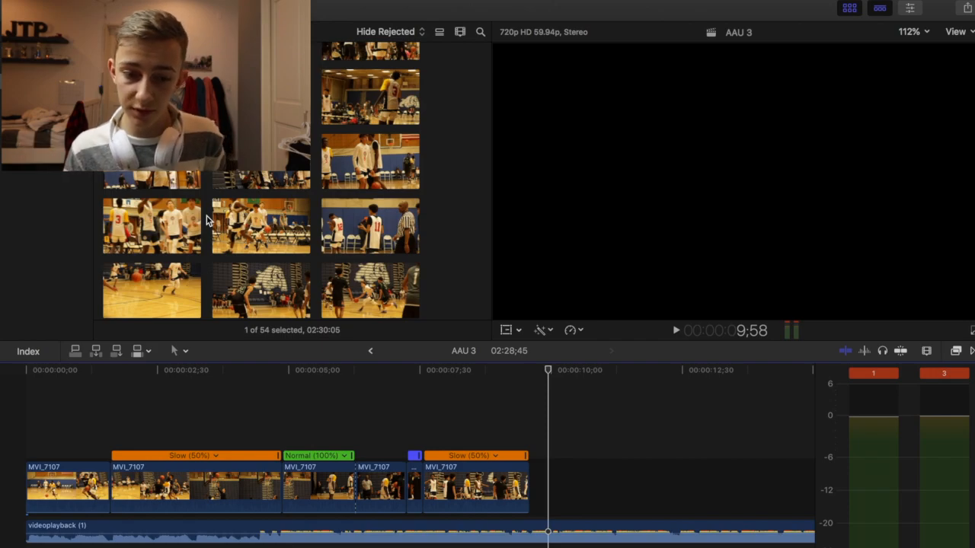
{"action": "scroll", "coordinate": [205, 220], "scroll_direction": "down", "scroll_amount": 8}
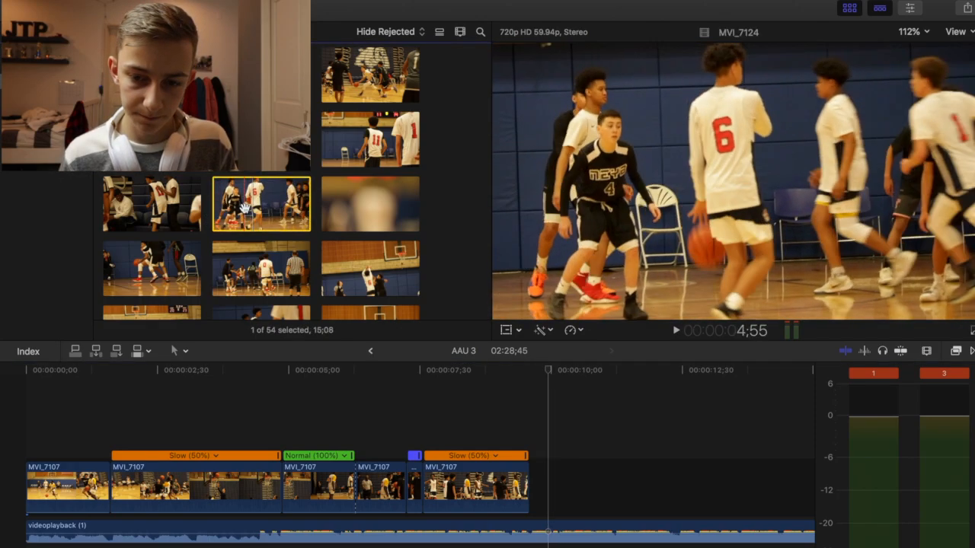
{"action": "scroll", "coordinate": [304, 205], "scroll_direction": "down", "scroll_amount": 3}
{"action": "left_click", "coordinate": [354, 179]}
{"action": "left_click_drag", "start_coordinate": [618, 469], "coordinate": [545, 491]}
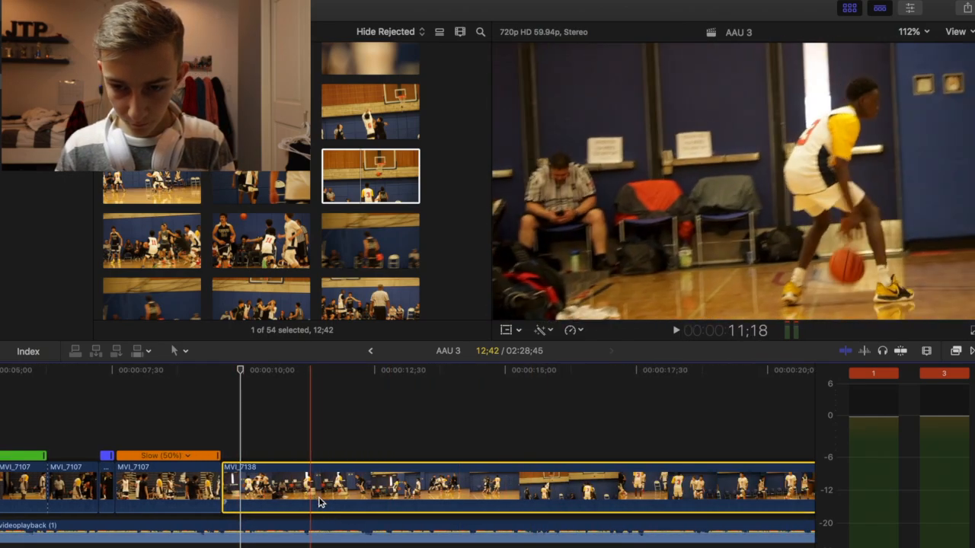
- Look through the MVI_7138 clip, play it from its start and split it at 11;15
{"action": "scroll", "coordinate": [368, 494], "scroll_direction": "right", "scroll_amount": 5}
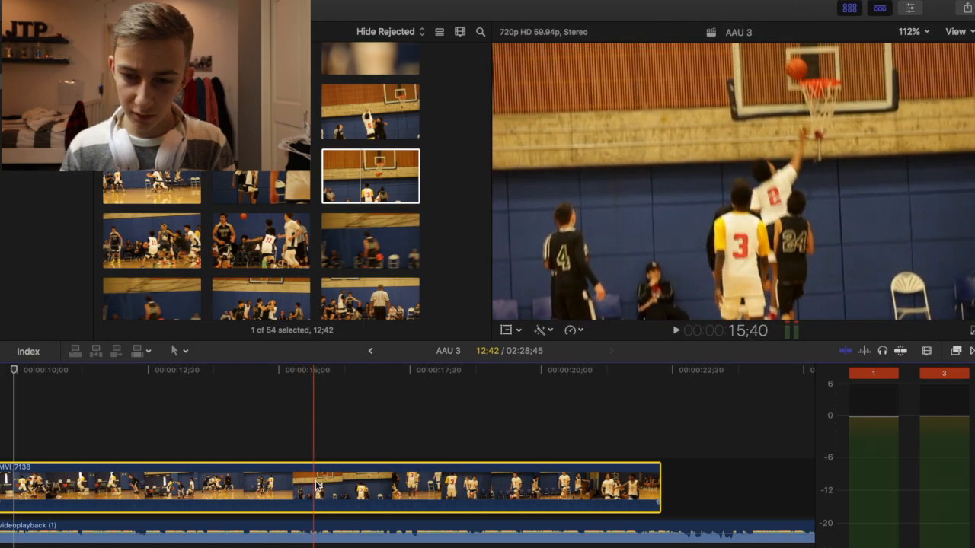
{"action": "key", "text": "space"}
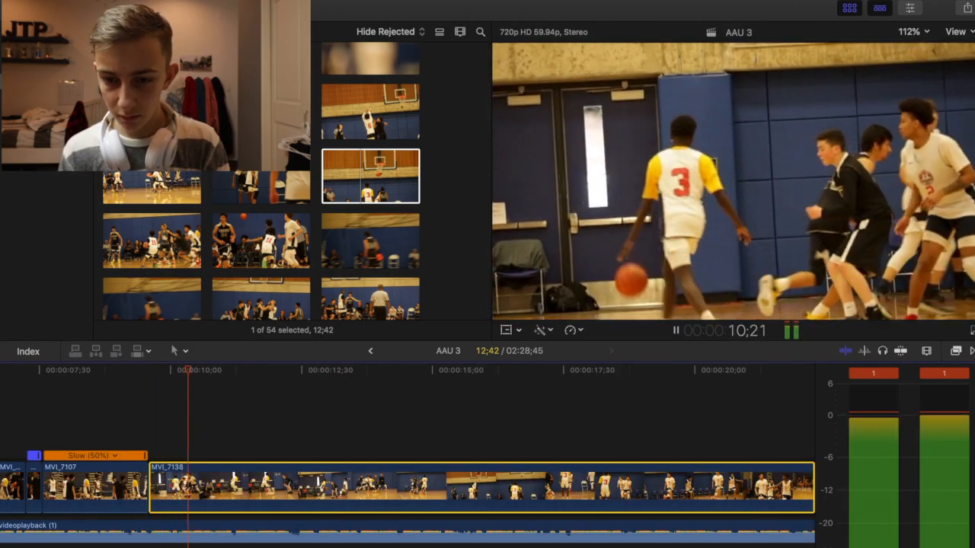
{"action": "key", "text": "space"}
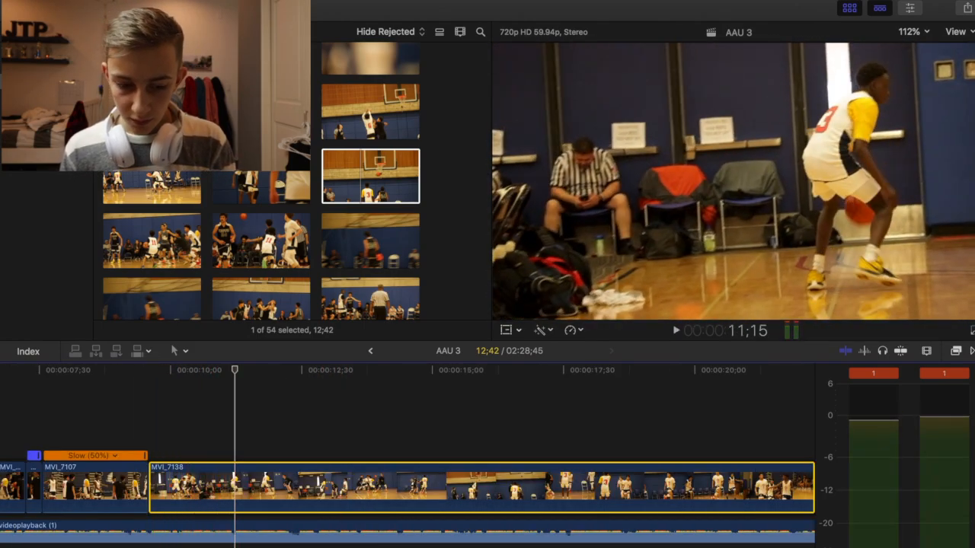
{"action": "key", "text": "super+b"}
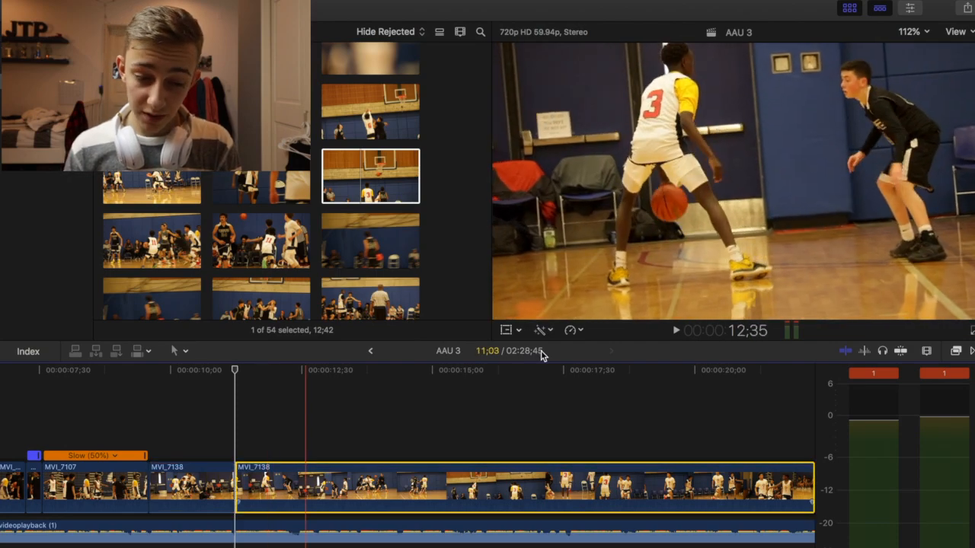
- Slow the MVI_7138 part after the cut to 50%, play it back and split it just before the 12;30 mark
{"action": "left_click", "coordinate": [580, 332]}
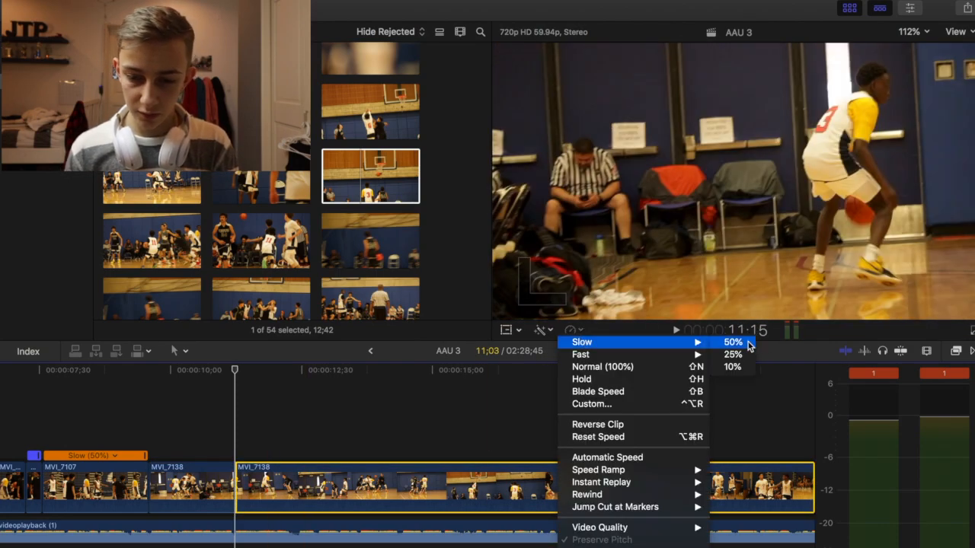
{"action": "left_click", "coordinate": [748, 342]}
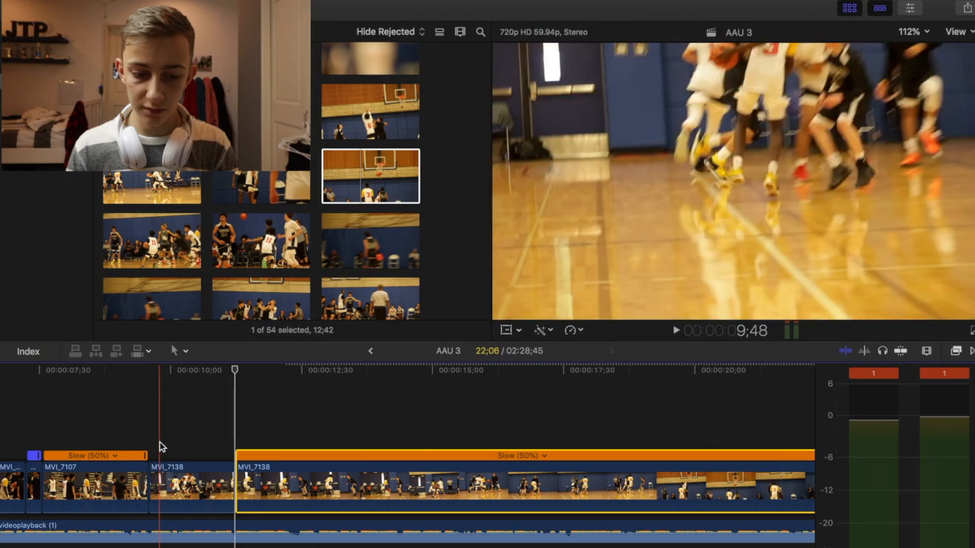
{"action": "key", "text": "space"}
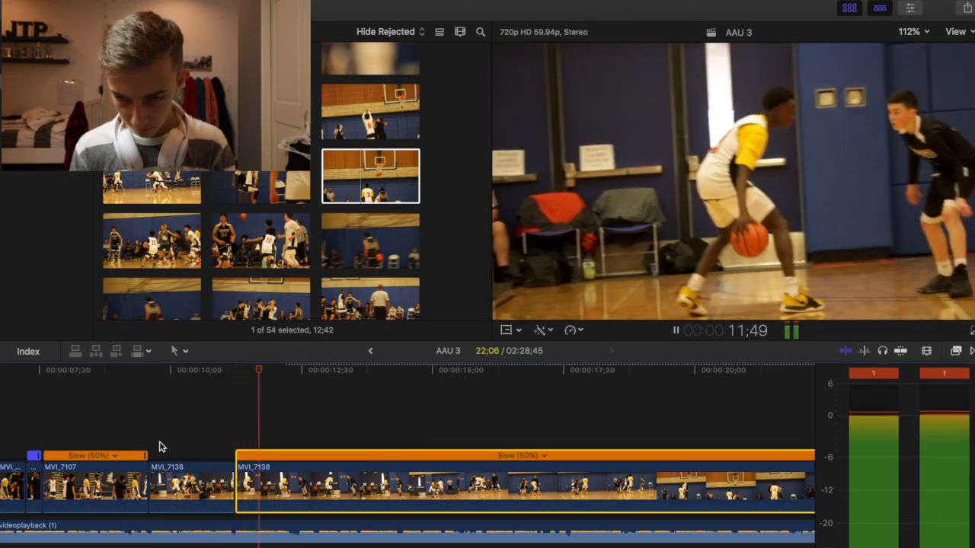
{"action": "key", "text": "space"}
{"action": "key", "text": "super+b"}
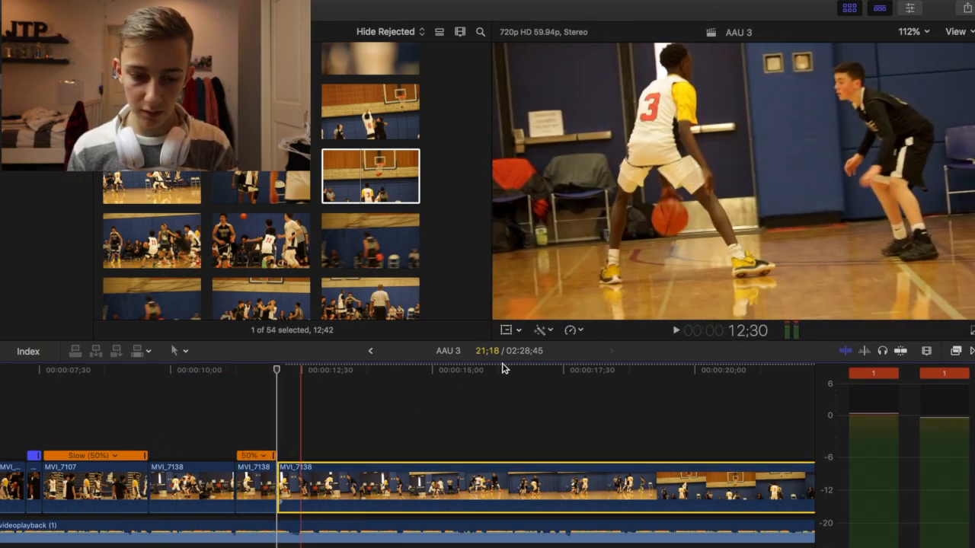
- Return the last MVI_7138 part to Normal (100%) speed, play it and split it just after 14 seconds
{"action": "left_click", "coordinate": [577, 331]}
{"action": "left_click", "coordinate": [597, 367]}
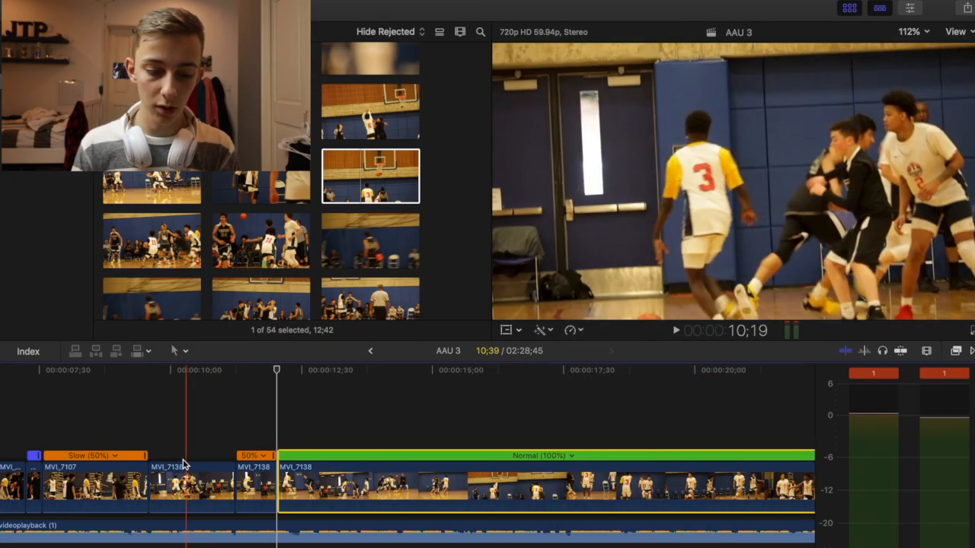
{"action": "key", "text": "space"}
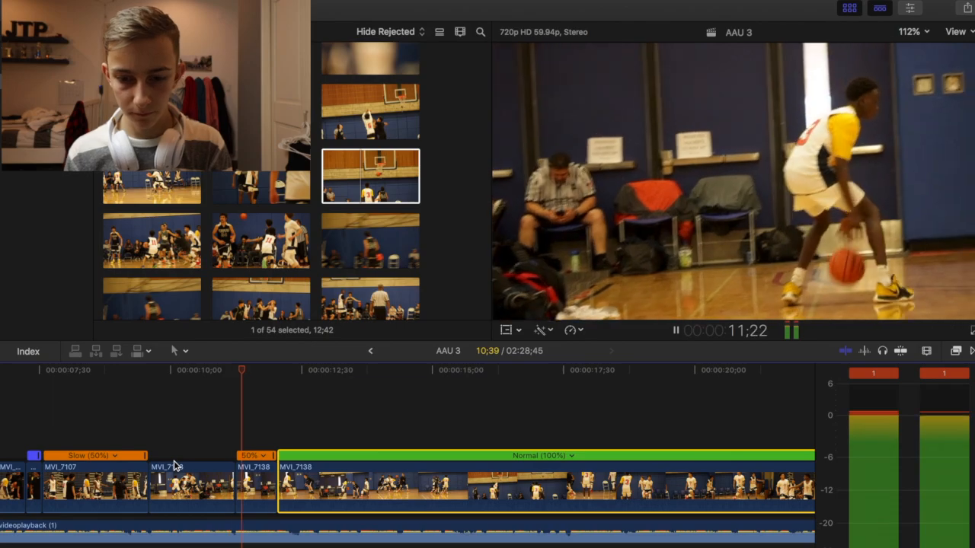
{"action": "left_click", "coordinate": [183, 457]}
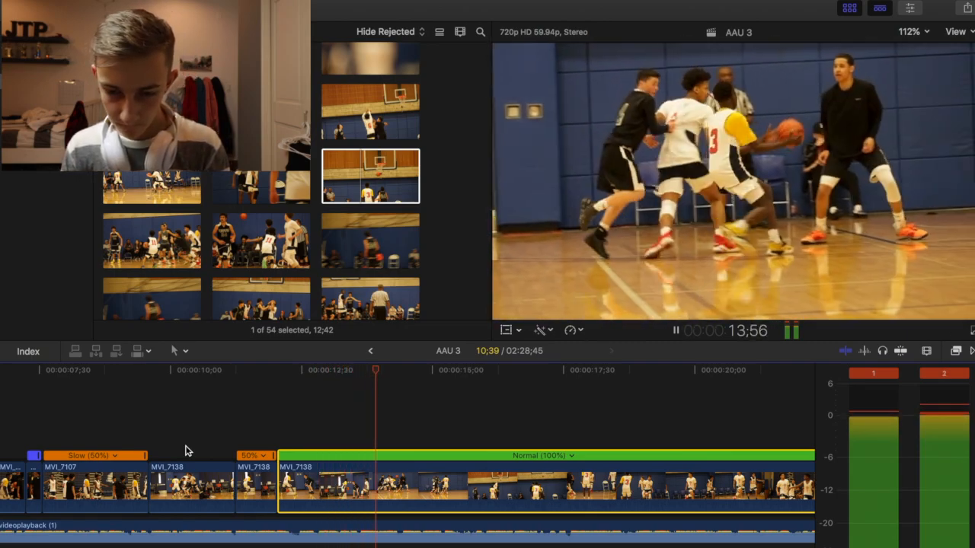
{"action": "key", "text": "space"}
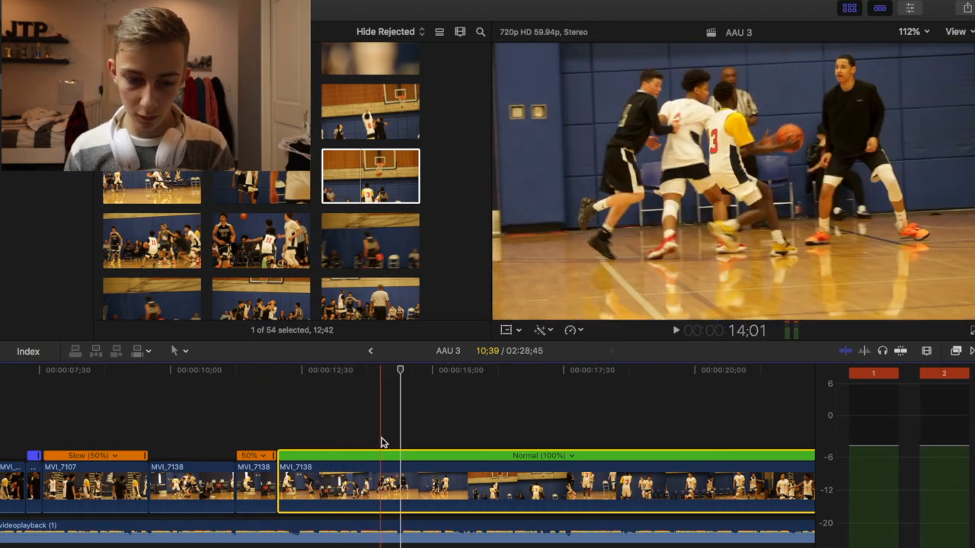
{"action": "key", "text": "super+b"}
- Slow the remaining MVI_7138 part to 50%, play it back and split it at 15;54
{"action": "left_click", "coordinate": [570, 330]}
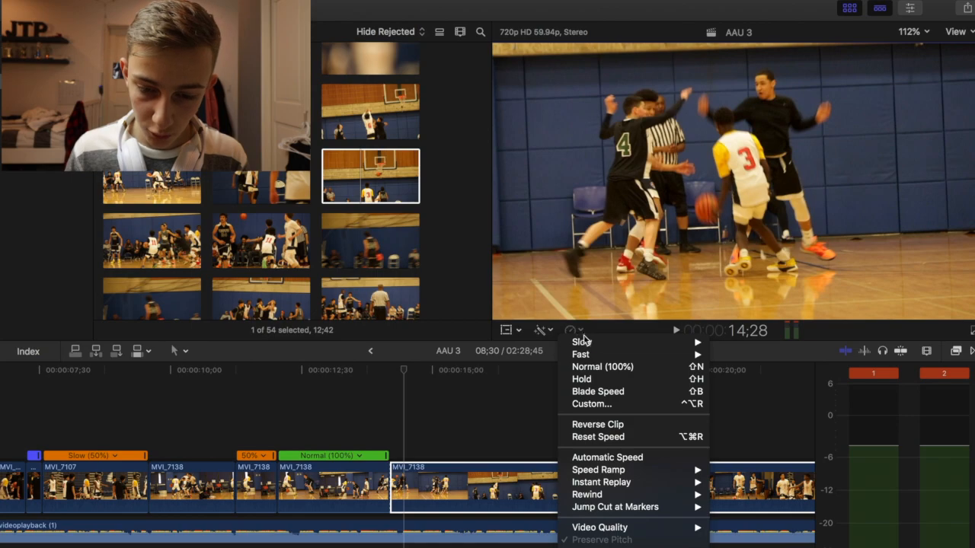
{"action": "mouse_move", "coordinate": [689, 343]}
{"action": "left_click", "coordinate": [729, 342]}
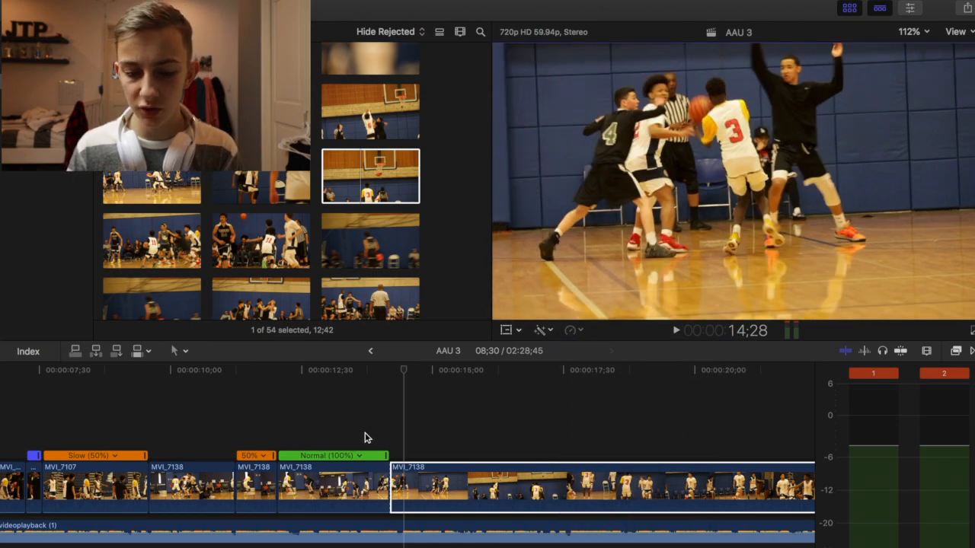
{"action": "key", "text": "space"}
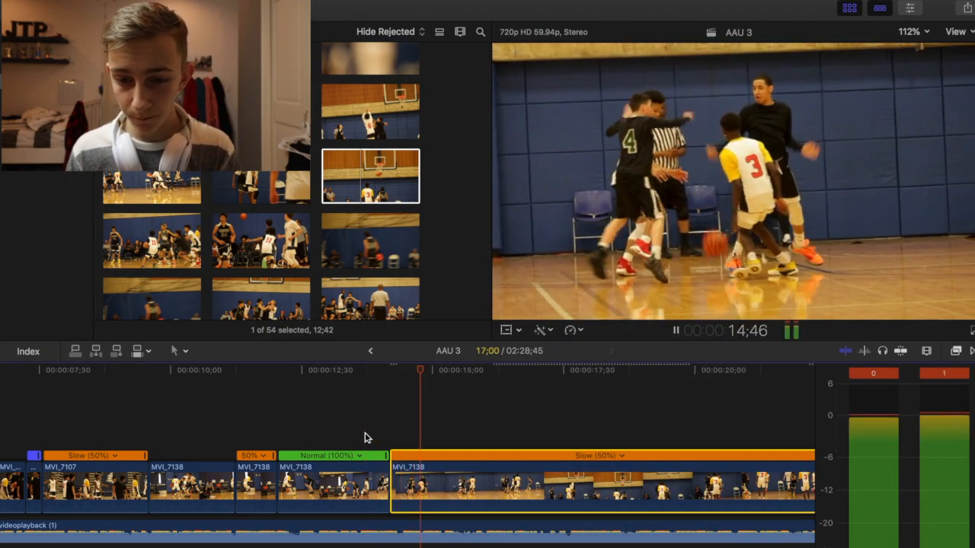
{"action": "key", "text": "space"}
{"action": "key", "text": "cmd+b"}
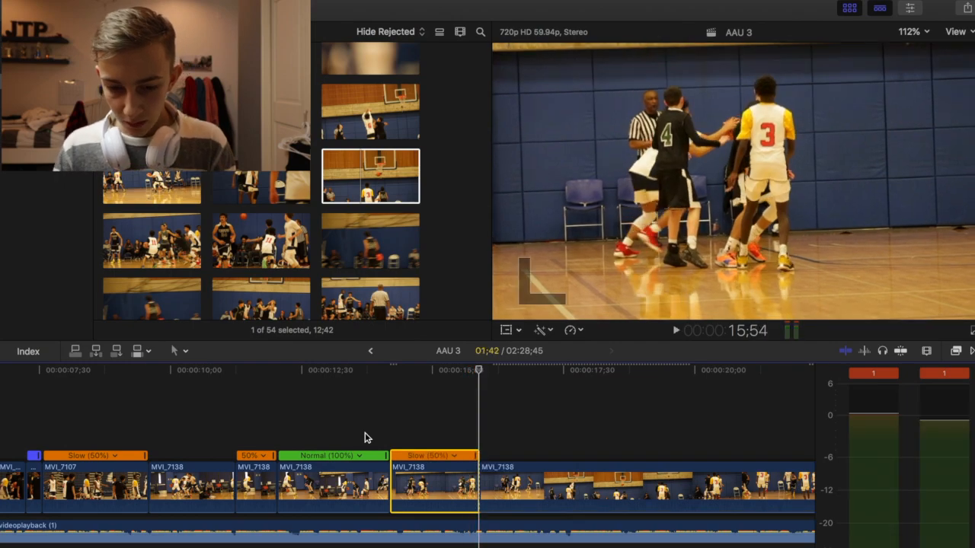
- Speed the last MVI_7138 part after 15;54 up to 4x and split it at about 16;11
{"action": "scroll", "coordinate": [381, 457], "scroll_direction": "right", "scroll_amount": 5}
{"action": "left_click", "coordinate": [569, 329]}
{"action": "mouse_move", "coordinate": [585, 357]}
{"action": "left_click", "coordinate": [725, 367]}
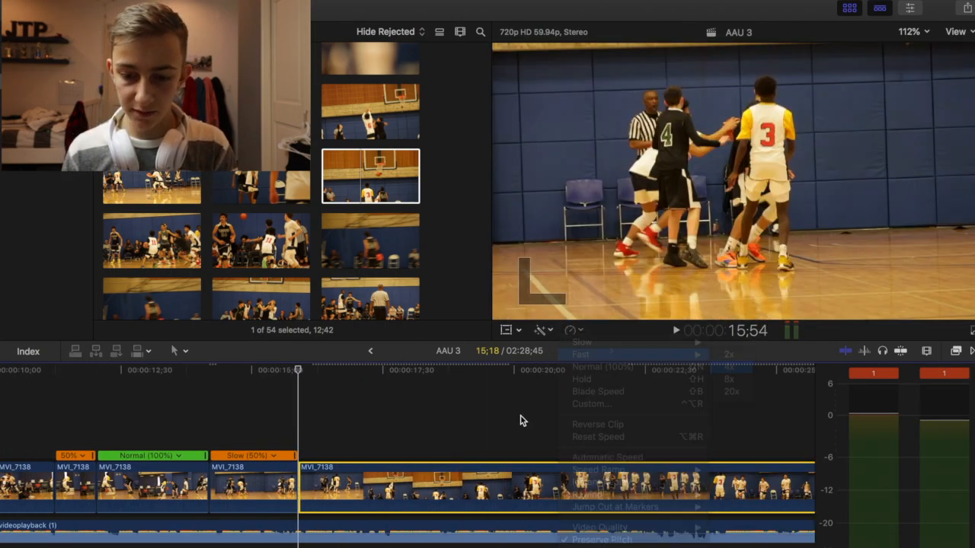
- Slow the remaining MVI_7138 part to 50% and play back the fast-to-slow transition
{"action": "left_click", "coordinate": [326, 468]}
{"action": "left_click", "coordinate": [572, 330]}
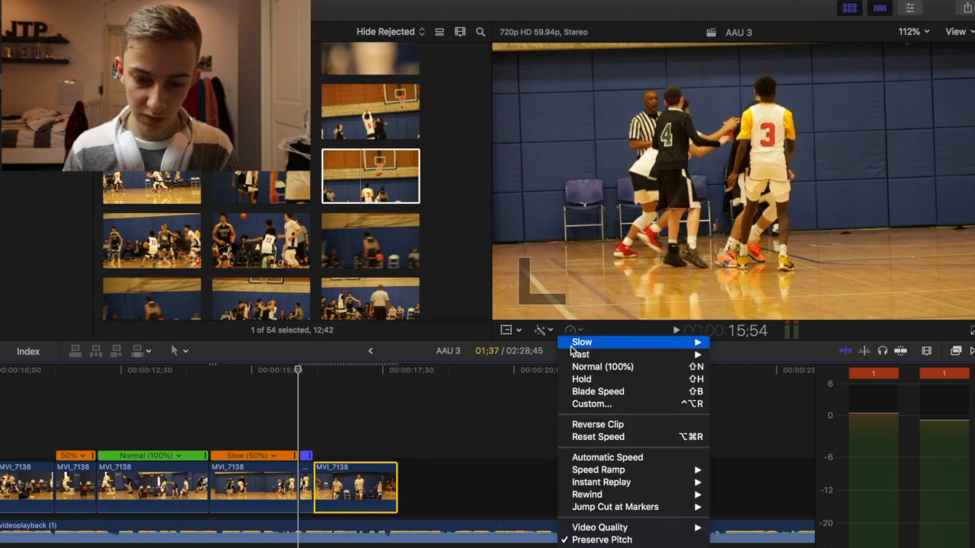
{"action": "mouse_move", "coordinate": [582, 348]}
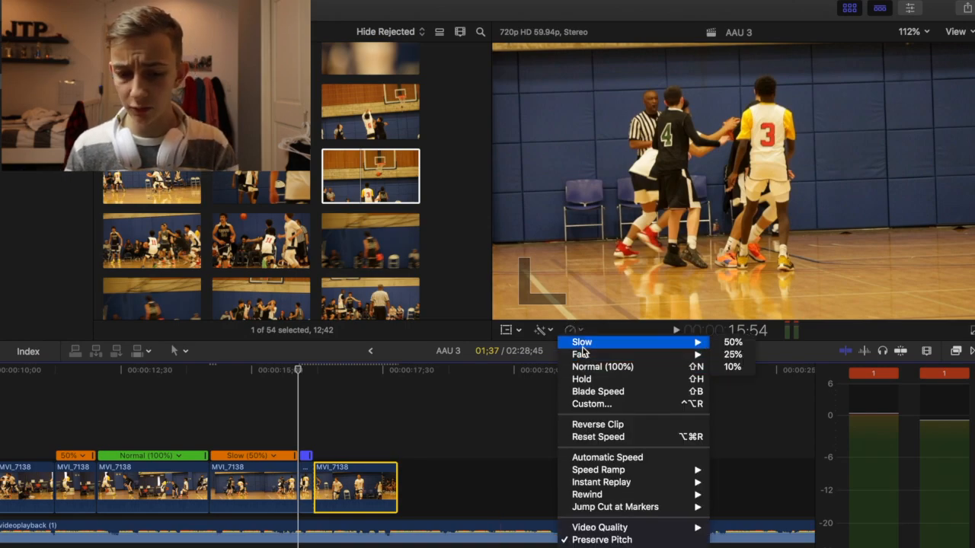
{"action": "left_click", "coordinate": [719, 342]}
{"action": "key", "text": "space"}
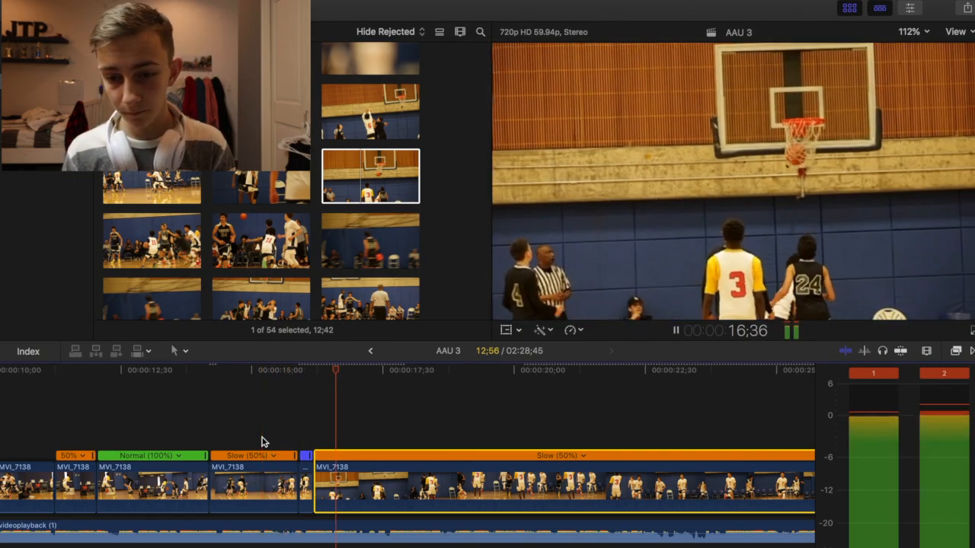
{"action": "key", "text": "space"}
{"action": "key", "text": "space"}
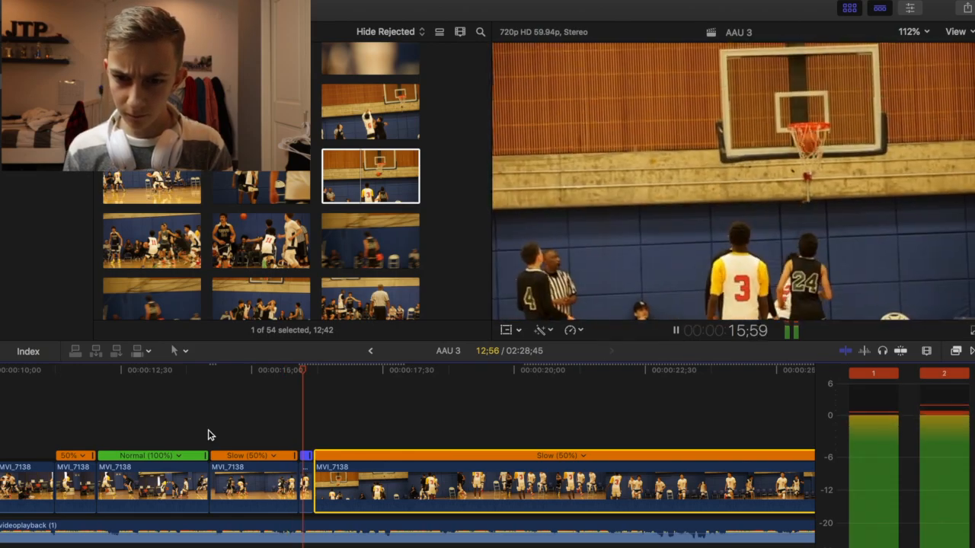
{"action": "key", "text": "space"}
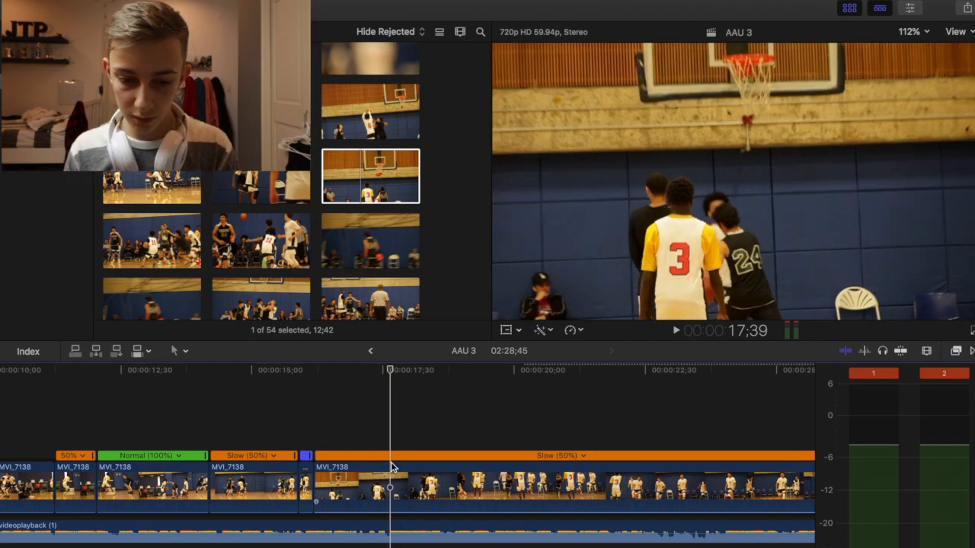
- Split the slow MVI_7138 part at 19;50 and at 17;39
{"action": "left_click", "coordinate": [506, 467]}
{"action": "key", "text": "super+b"}
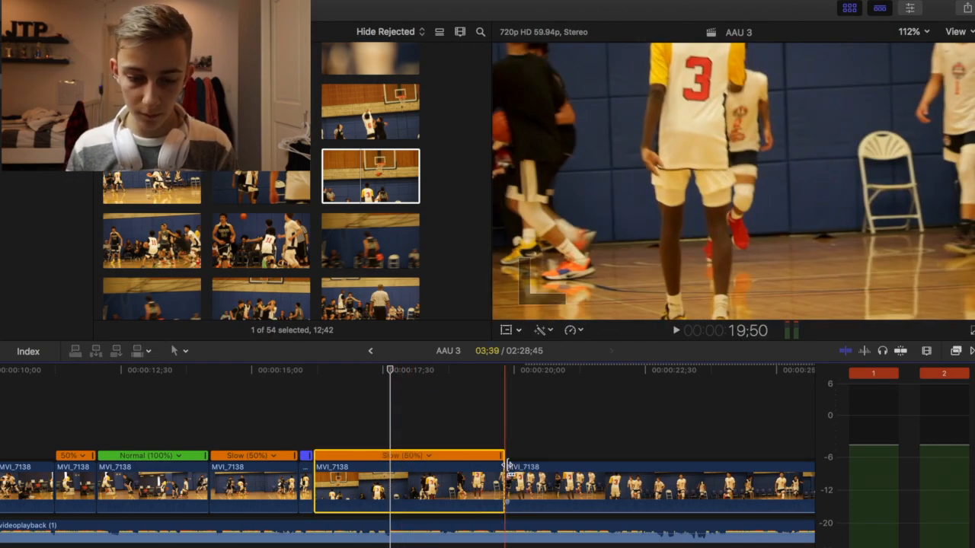
{"action": "key", "text": "super+b"}
- Speed the MVI_7138 part between the two cuts up to 4x and delete the leftover footage after it
{"action": "left_click", "coordinate": [394, 483]}
{"action": "left_click", "coordinate": [569, 329]}
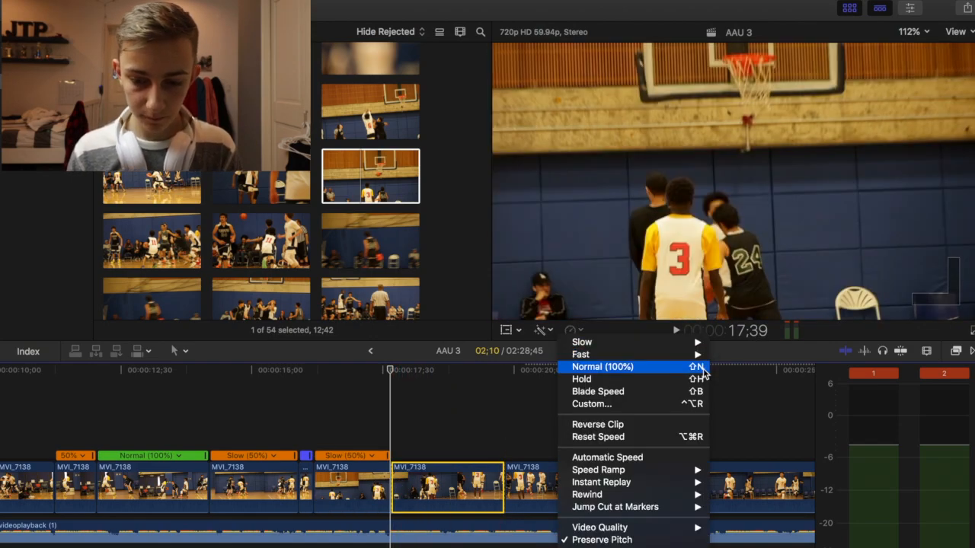
{"action": "mouse_move", "coordinate": [697, 354]}
{"action": "left_click", "coordinate": [730, 378]}
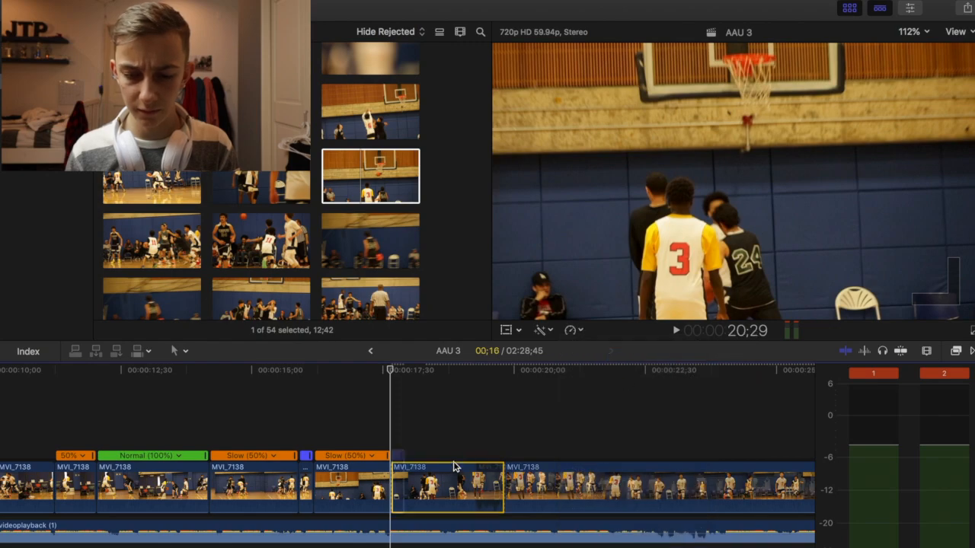
{"action": "key", "text": "Delete"}
{"action": "scroll", "coordinate": [318, 439], "scroll_direction": "left", "scroll_amount": 5}
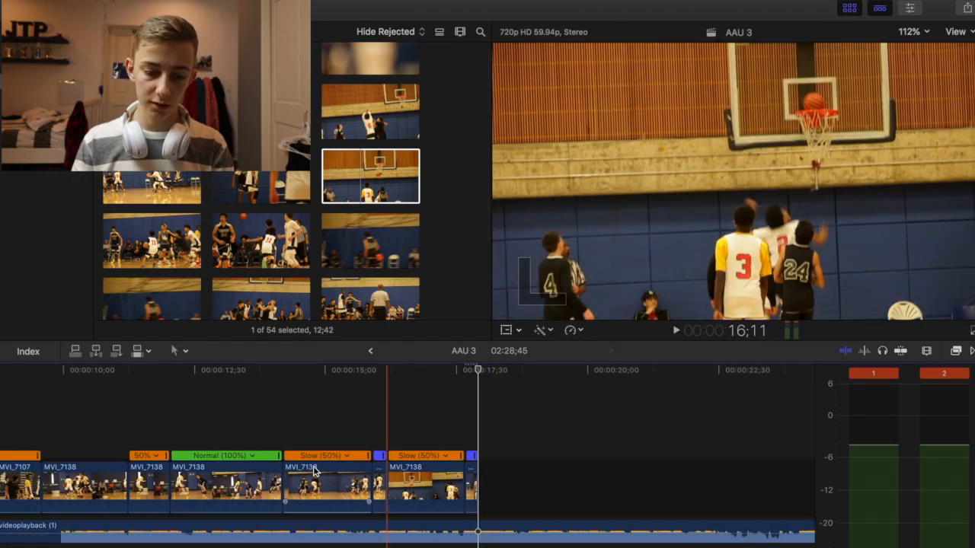
- Append clip MVI_7128 to the end of the timeline and cut away its opening footage up to about 25 seconds
{"action": "scroll", "coordinate": [381, 373], "scroll_direction": "right", "scroll_amount": 8}
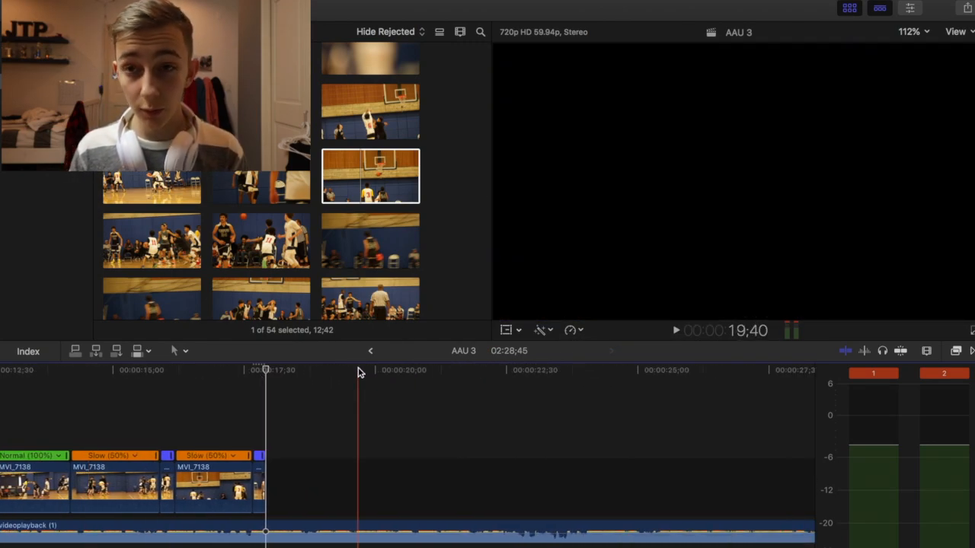
{"action": "scroll", "coordinate": [289, 250], "scroll_direction": "down", "scroll_amount": 3}
{"action": "left_click", "coordinate": [272, 249]}
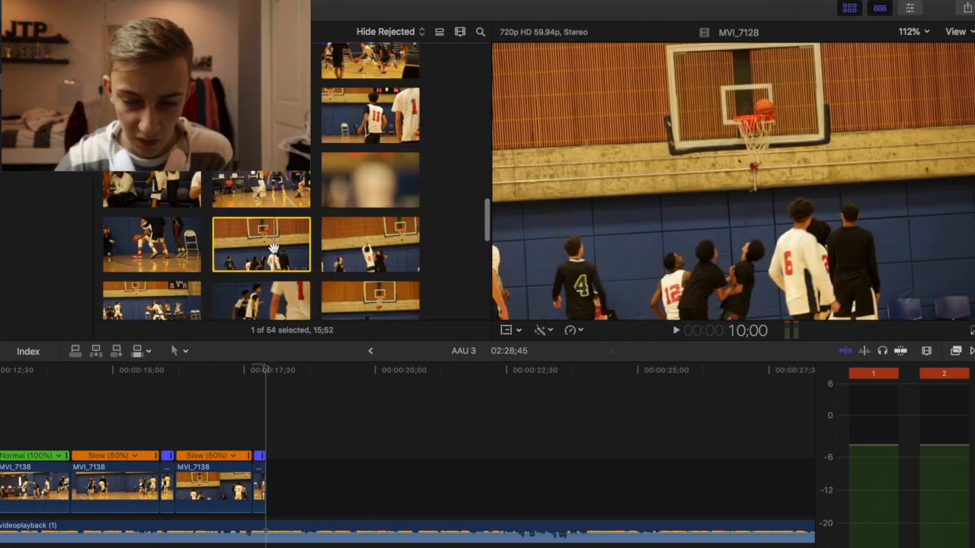
{"action": "key", "text": "e"}
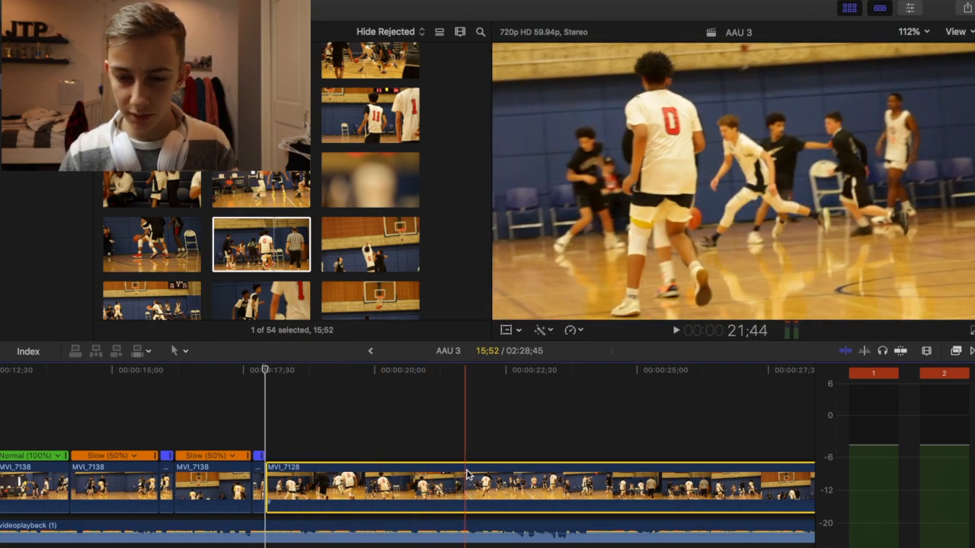
{"action": "scroll", "coordinate": [460, 478], "scroll_direction": "right", "scroll_amount": 5}
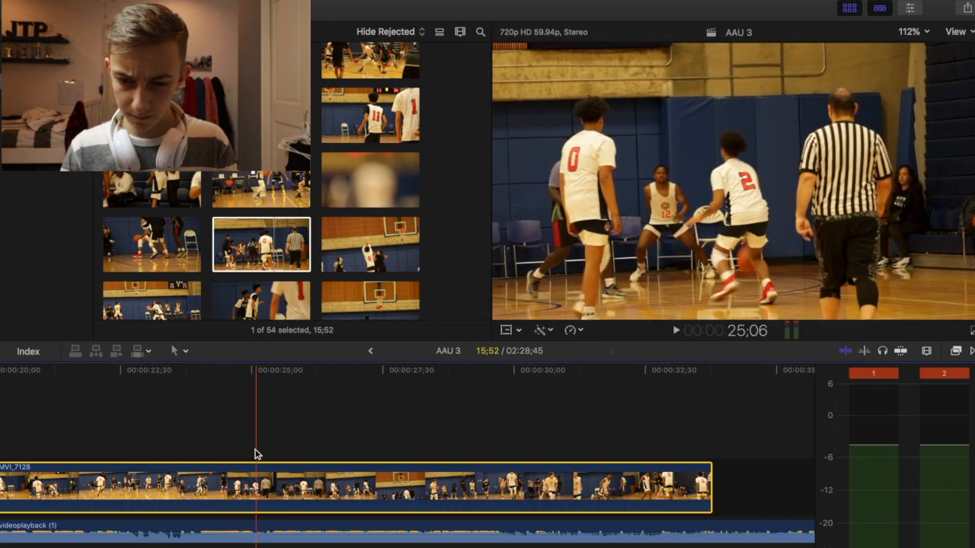
{"action": "key", "text": "super+b"}
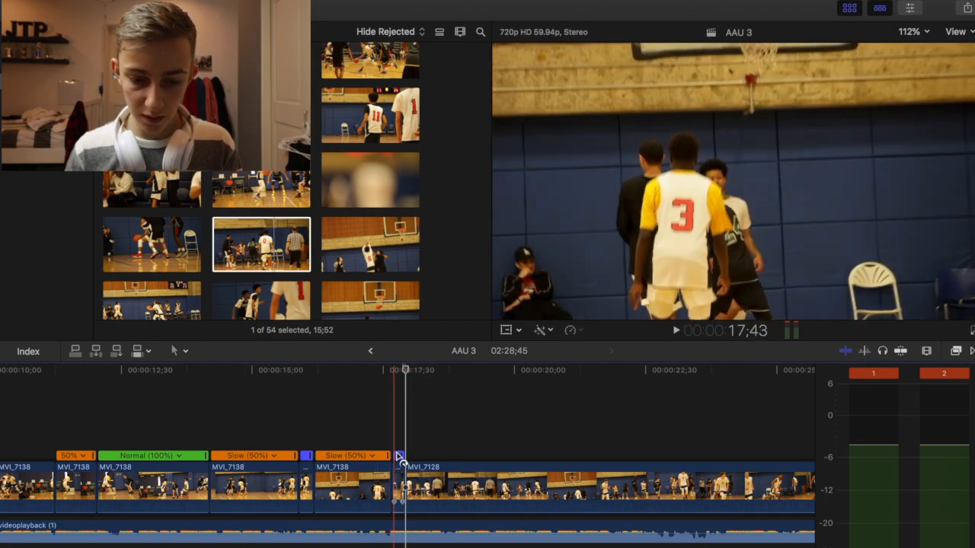
- Split off the first 1;12 of MVI_7128, speed that short part up to 4x and play it back
{"action": "left_click", "coordinate": [460, 480]}
{"action": "key", "text": "super+b"}
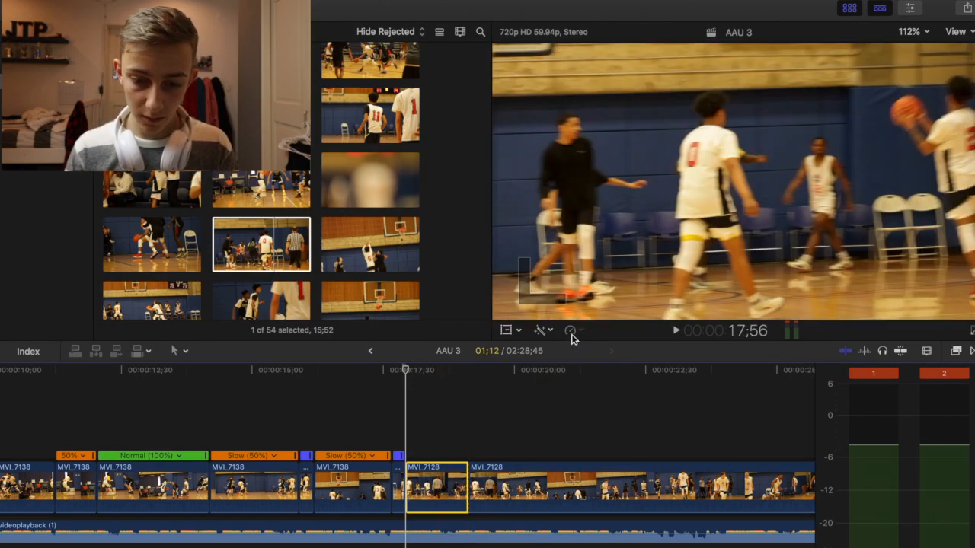
{"action": "left_click", "coordinate": [571, 333]}
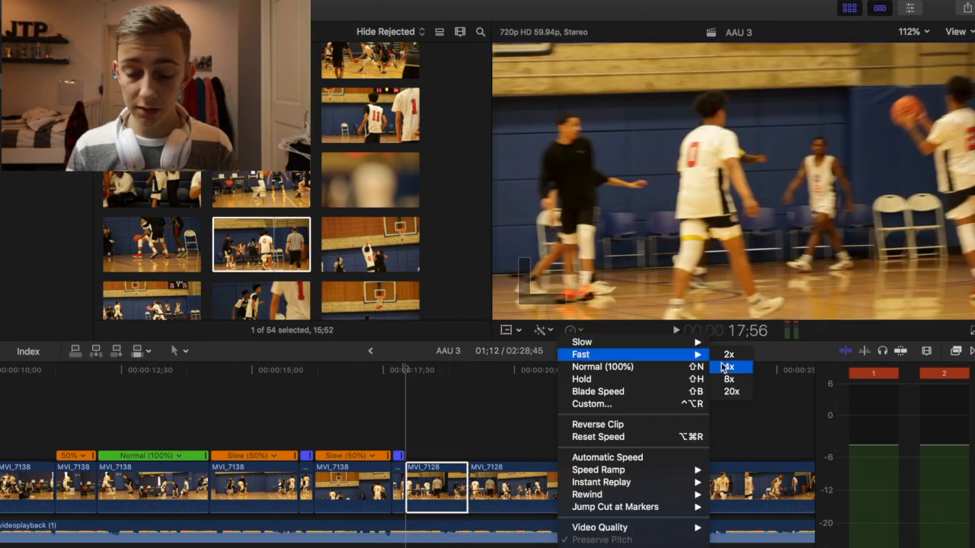
{"action": "left_click", "coordinate": [722, 358]}
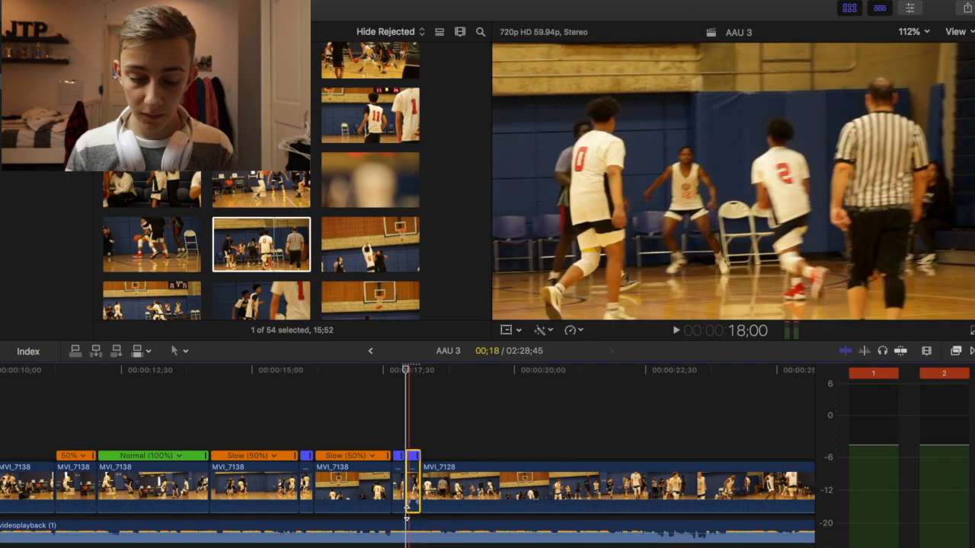
{"action": "key", "text": "space"}
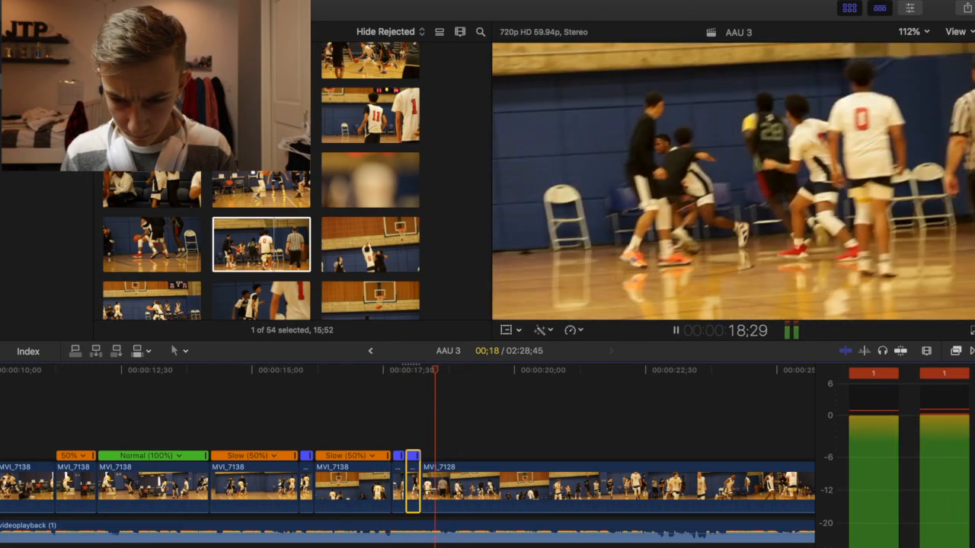
{"action": "key", "text": "space"}
- Slow the remaining MVI_7128 part to 50% and play back the transition leading into it
{"action": "left_click", "coordinate": [432, 491]}
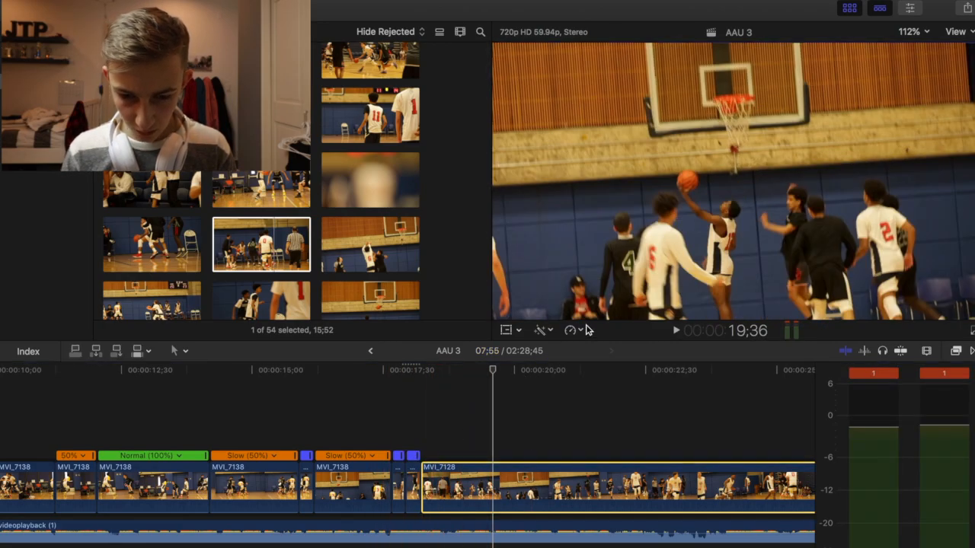
{"action": "left_click", "coordinate": [572, 331]}
{"action": "left_click", "coordinate": [731, 343]}
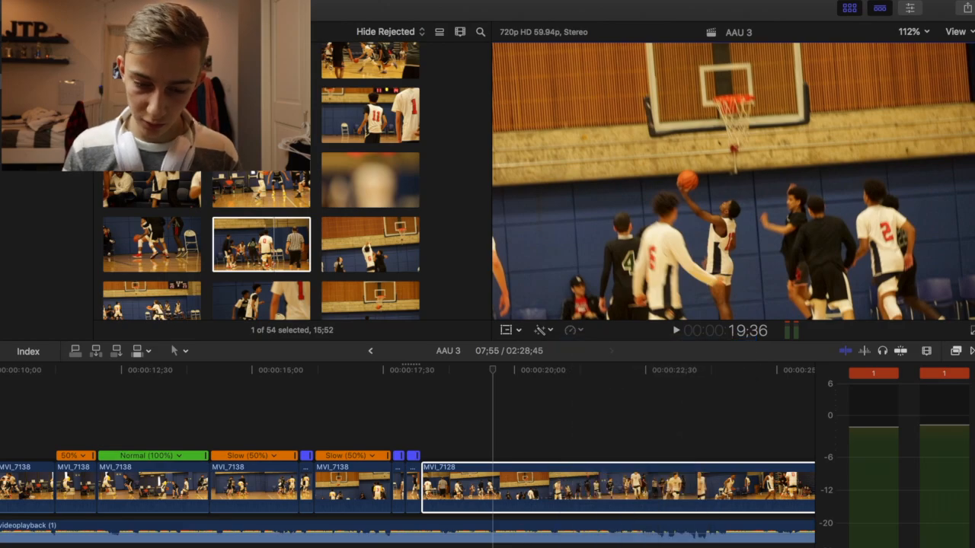
{"action": "left_click", "coordinate": [380, 544]}
{"action": "key", "text": "space"}
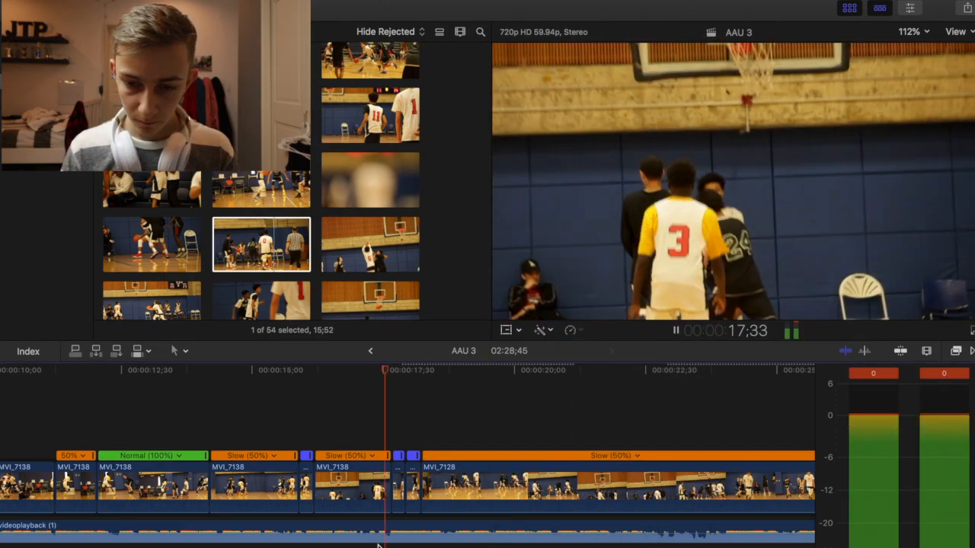
{"action": "key", "text": "space"}
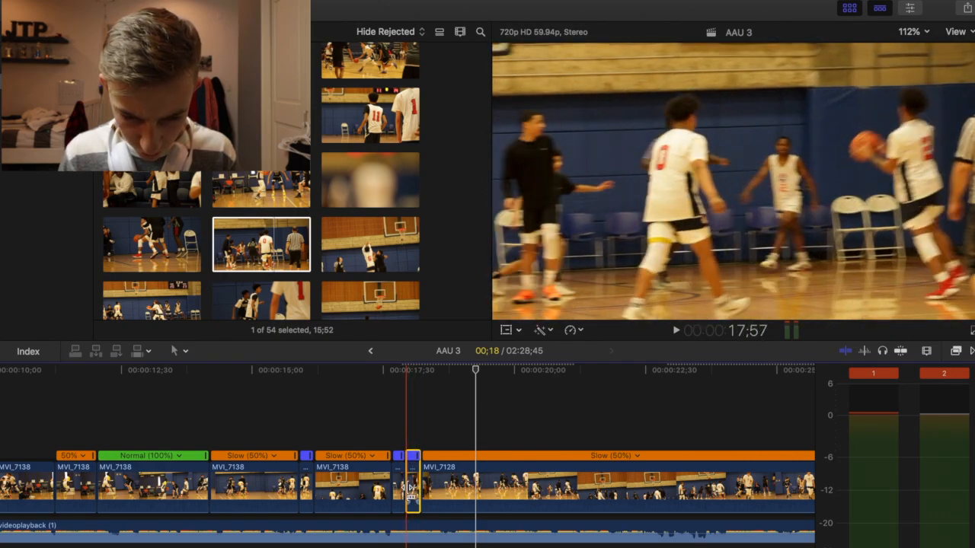
- Trim the start of the fast MVI_7128 part and split the slow part following it at about 20;49
{"action": "left_click_drag", "start_coordinate": [411, 493], "coordinate": [411, 490]}
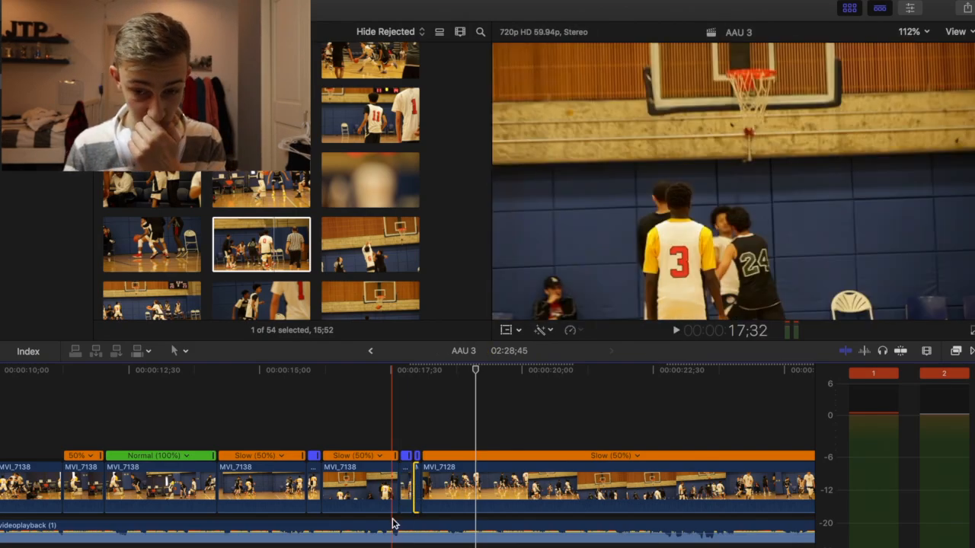
{"action": "key", "text": "space"}
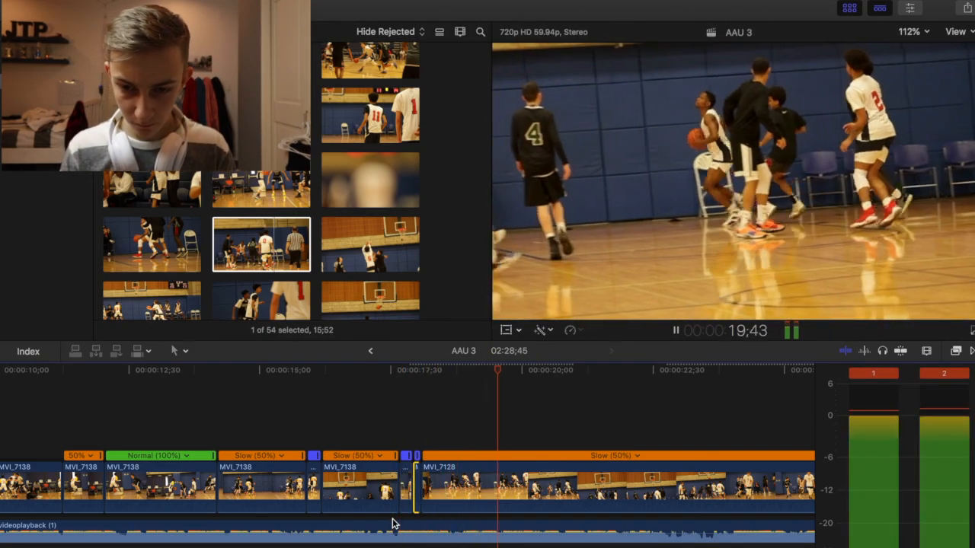
{"action": "key", "text": "space"}
{"action": "key", "text": "super+b"}
- Check the MVI_7128 footage after the cut against the music and split it at 22;22
{"action": "left_click", "coordinate": [380, 453]}
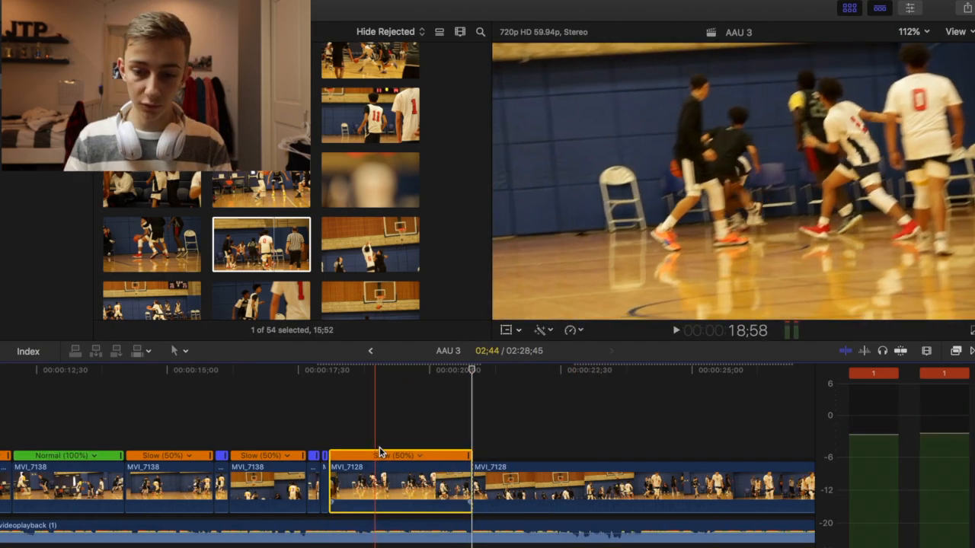
{"action": "left_click", "coordinate": [473, 533]}
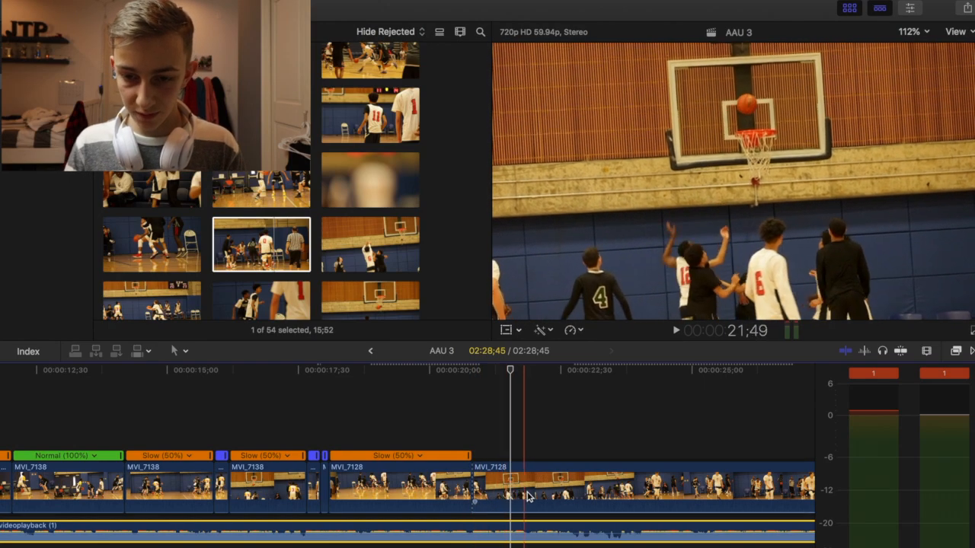
{"action": "left_click", "coordinate": [553, 496]}
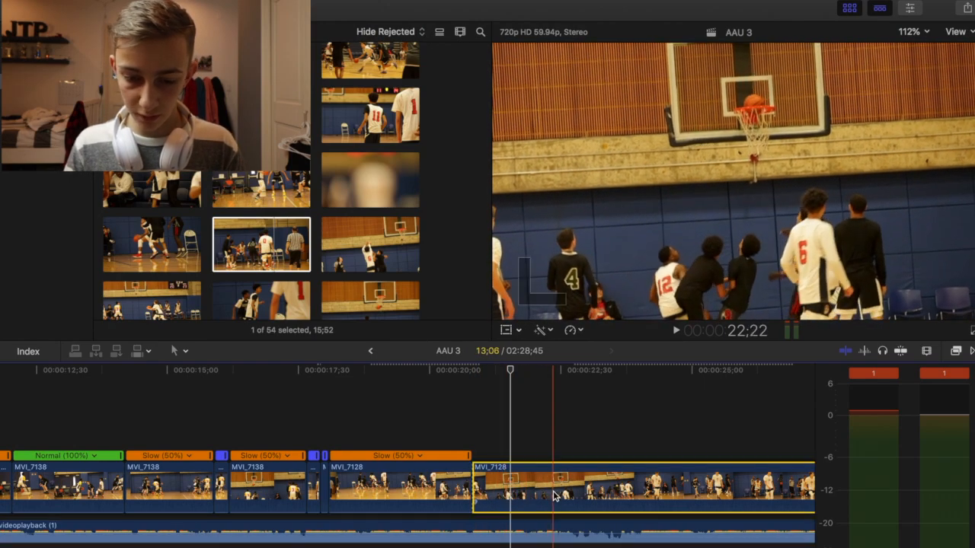
{"action": "key", "text": "super+b"}
- Apply the Focus effect to the MVI_7128 part between 20;49 and 22;22 and close the effects browser
{"action": "left_click", "coordinate": [504, 466]}
{"action": "key", "text": "super+5"}
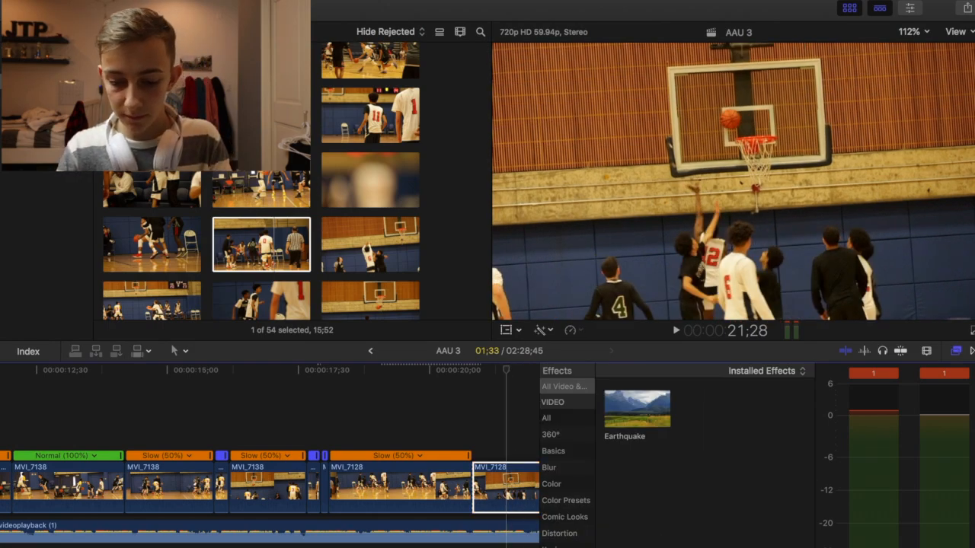
{"action": "scroll", "coordinate": [305, 456], "scroll_direction": "right", "scroll_amount": 5}
{"action": "left_click_drag", "start_coordinate": [631, 409], "coordinate": [288, 484]}
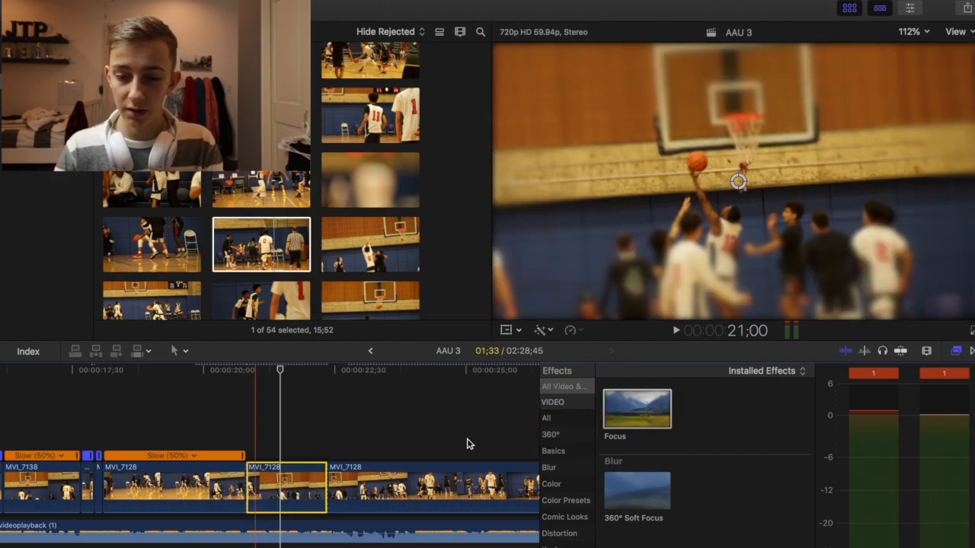
{"action": "left_click", "coordinate": [956, 352]}
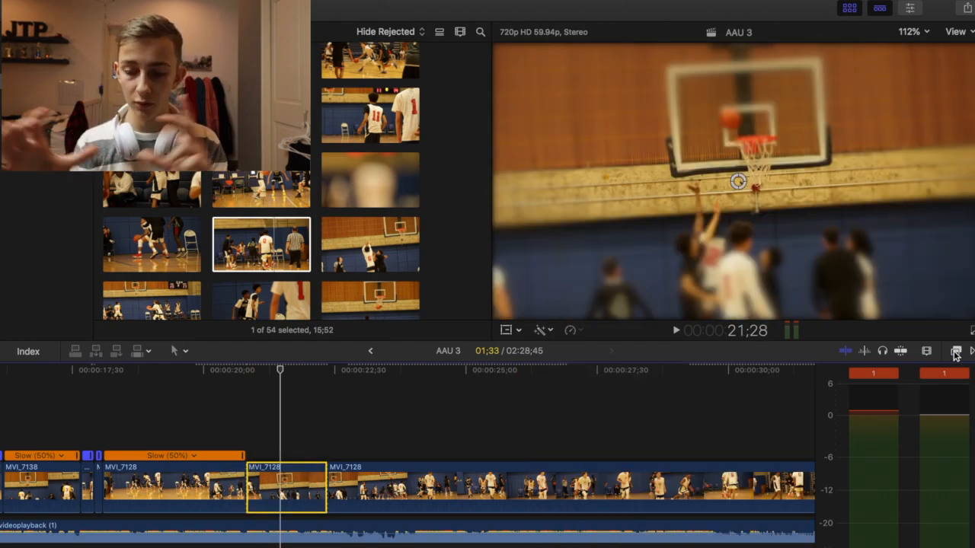
- Move the Focus effect's centre onto the shooting player wearing number 12, at 21;02
{"action": "left_click", "coordinate": [257, 426]}
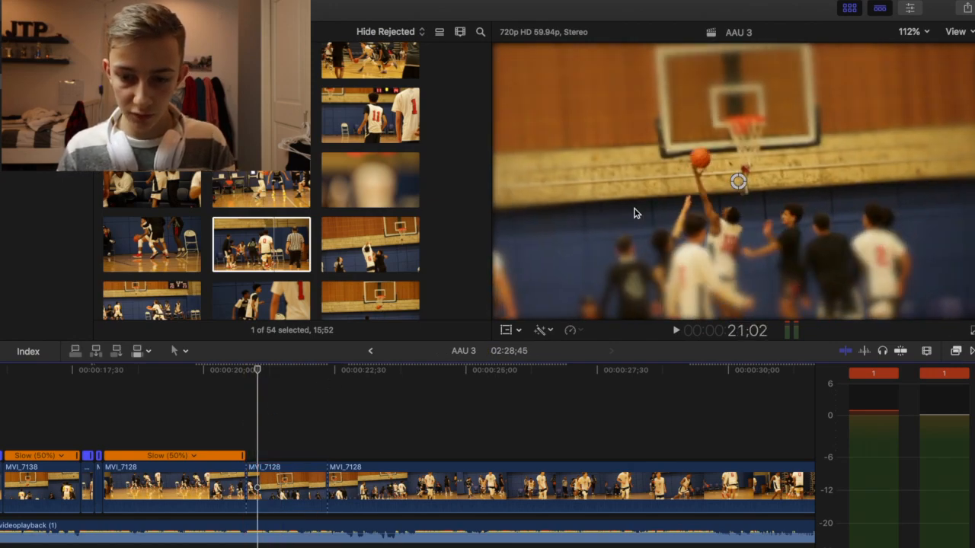
{"action": "left_click", "coordinate": [739, 185]}
{"action": "left_click", "coordinate": [725, 210]}
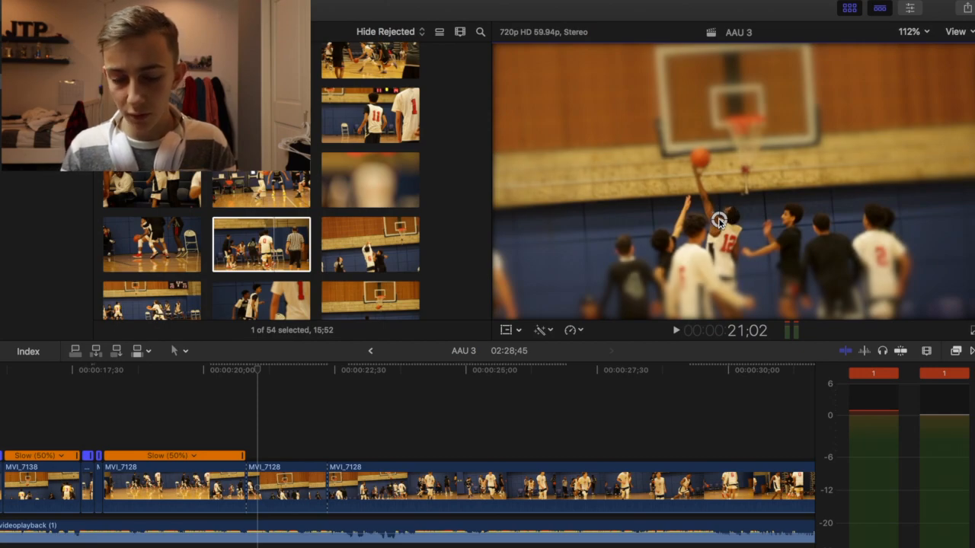
- Play the focus-blurred MVI_7128 part from 20;47 to check the effect
{"action": "left_click", "coordinate": [245, 431]}
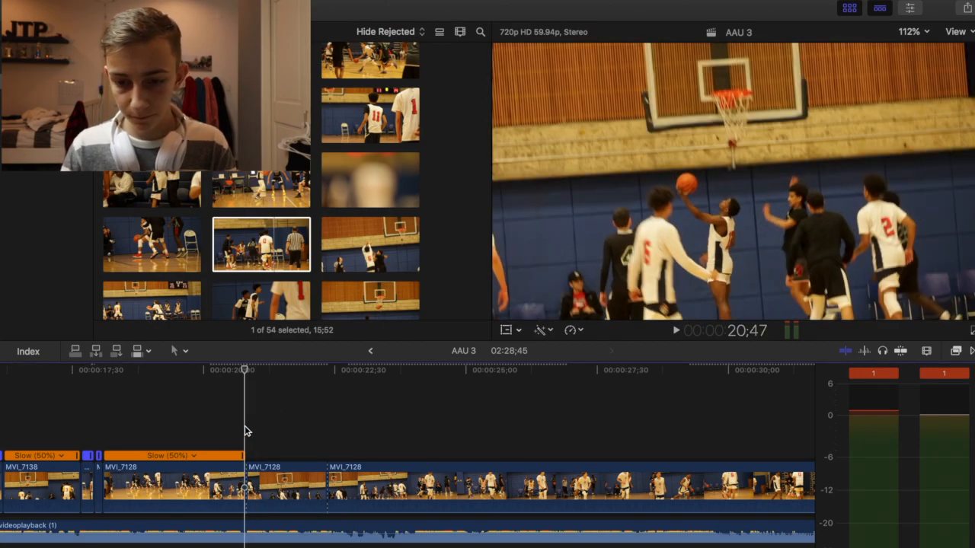
{"action": "key", "text": "space"}
{"action": "key", "text": "space"}
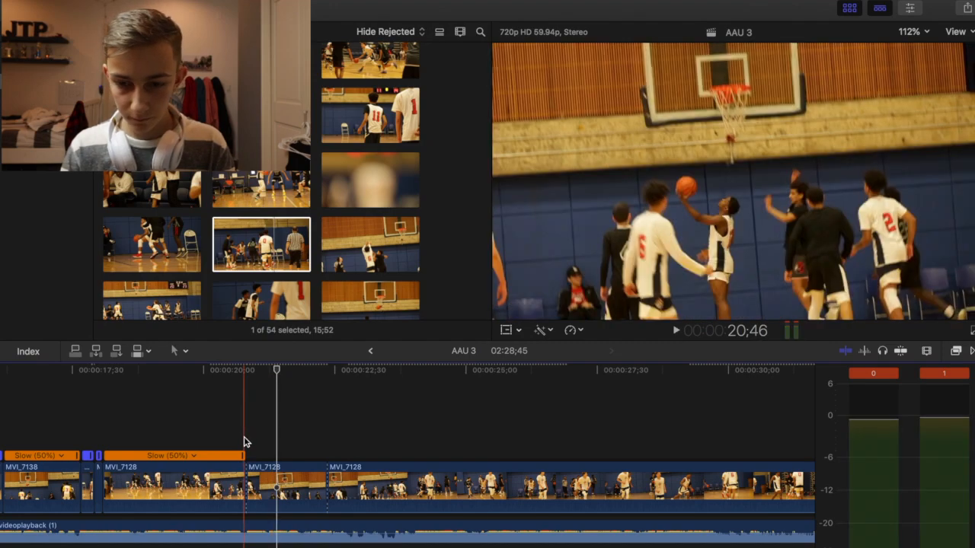
- Play the MVI_7128 footage from 20;46 against the music and split it at 24;15
{"action": "key", "text": "space"}
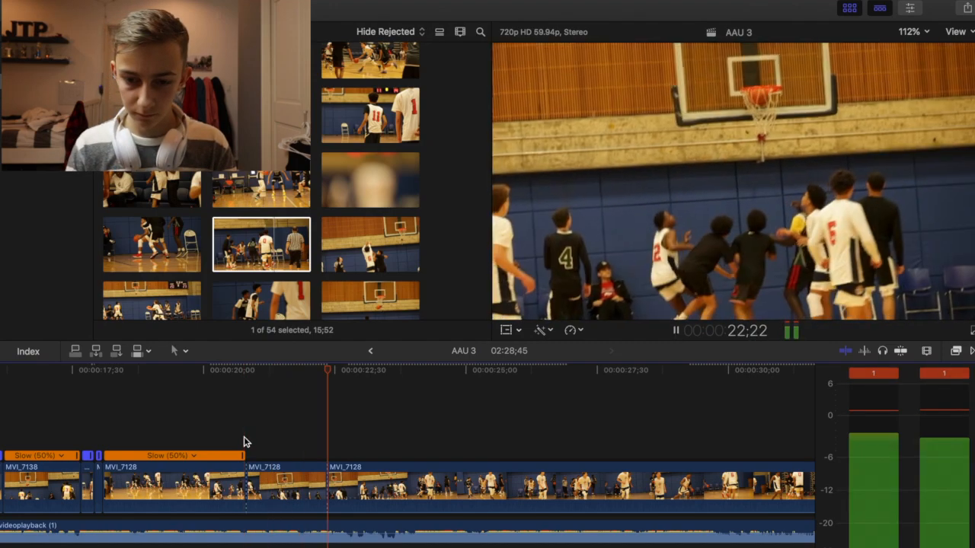
{"action": "key", "text": "space"}
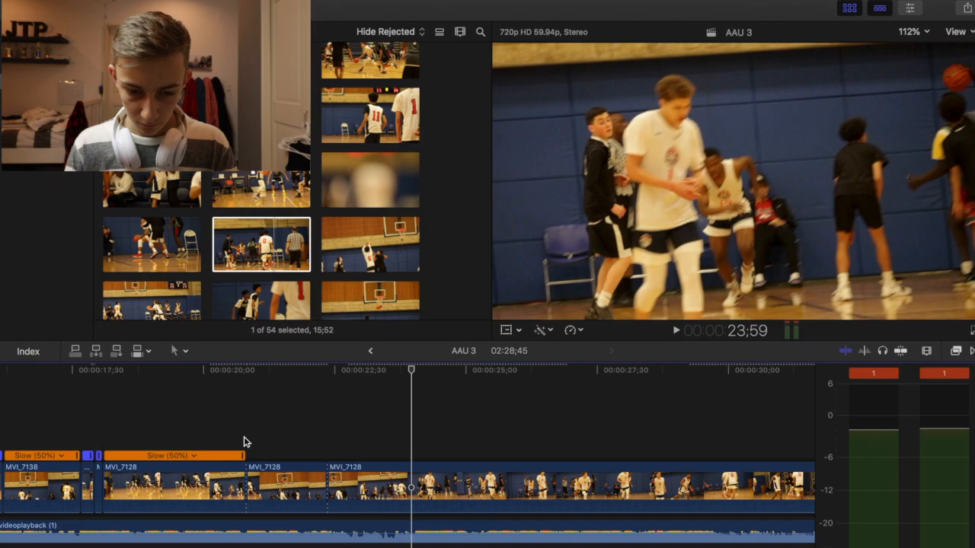
{"action": "key", "text": "space"}
{"action": "key", "text": "space"}
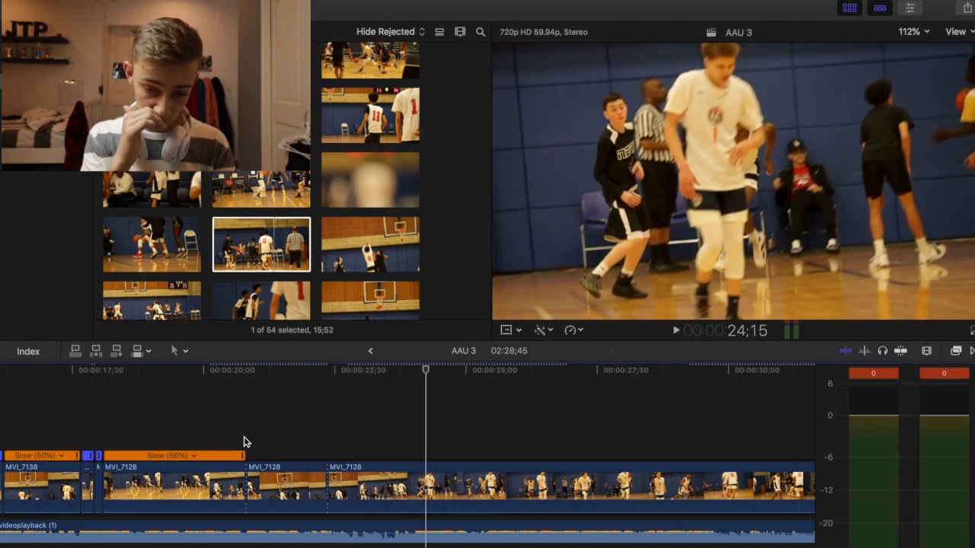
- Split off the music beneath the focus-blurred clip, from 20;49 to 22;22, apply the Muffled audio effect to it and close the effects browser
{"action": "left_click_drag", "start_coordinate": [247, 531], "coordinate": [327, 526]}
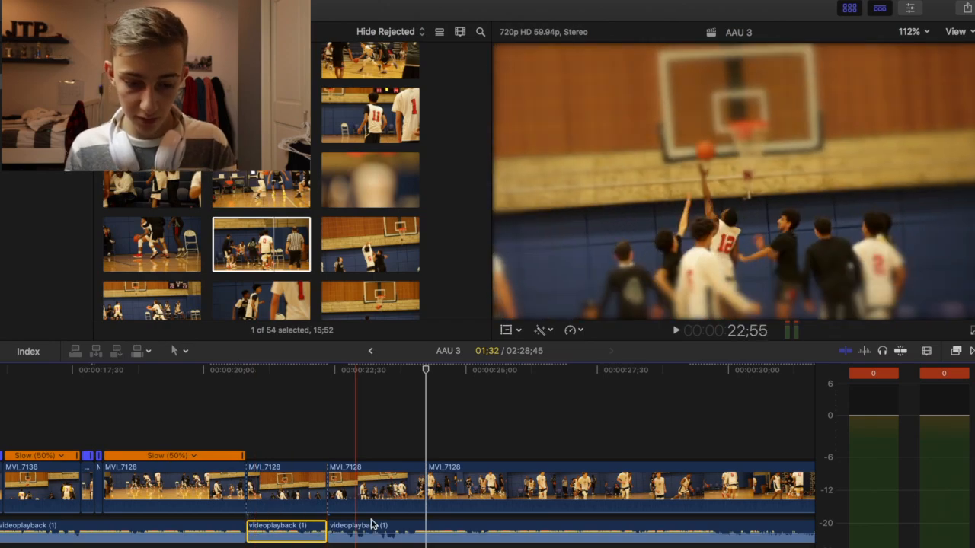
{"action": "left_click", "coordinate": [956, 351]}
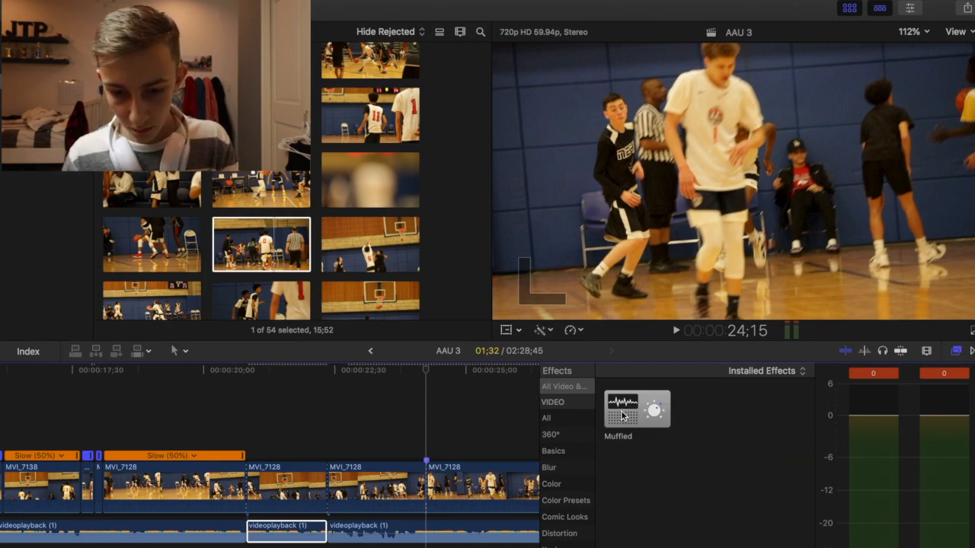
{"action": "left_click_drag", "start_coordinate": [431, 480], "coordinate": [287, 527]}
{"action": "left_click", "coordinate": [957, 351]}
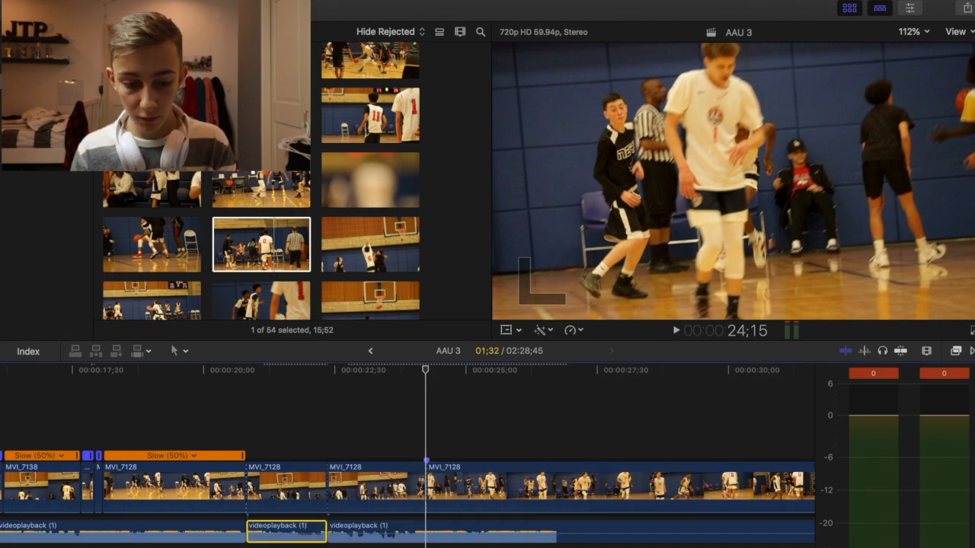
- Play the muffled music section and remove the marker from the MVI_7128 cut at 24;15
{"action": "key", "text": "space"}
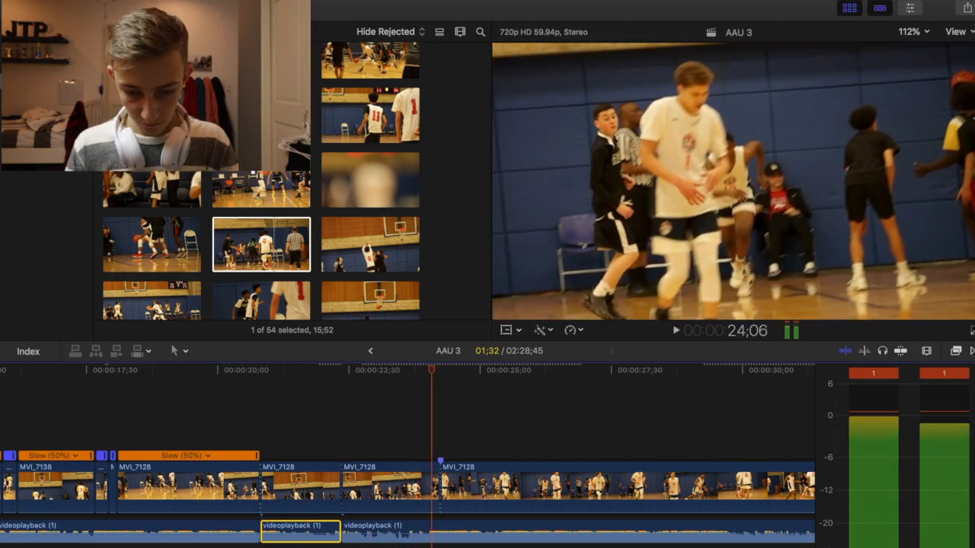
{"action": "key", "text": "space"}
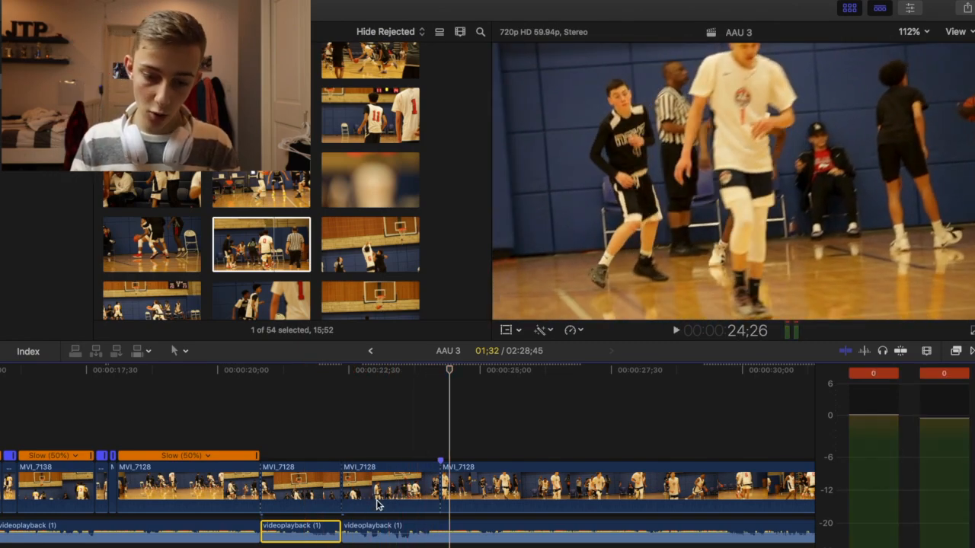
{"action": "left_click", "coordinate": [439, 457]}
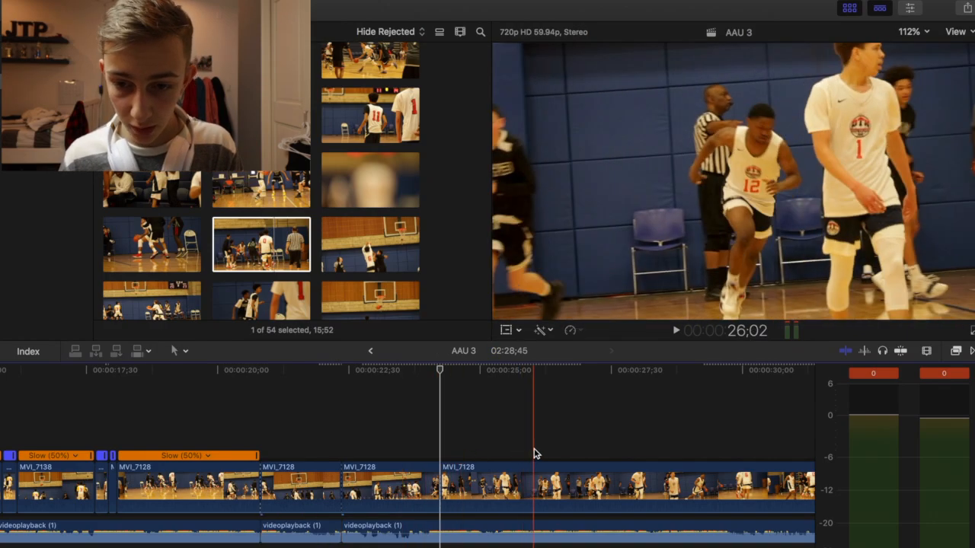
- Split MVI_7128 at 27;54 and delete the part between 24;15 and 27;54
{"action": "scroll", "coordinate": [533, 453], "scroll_direction": "right", "scroll_amount": 5}
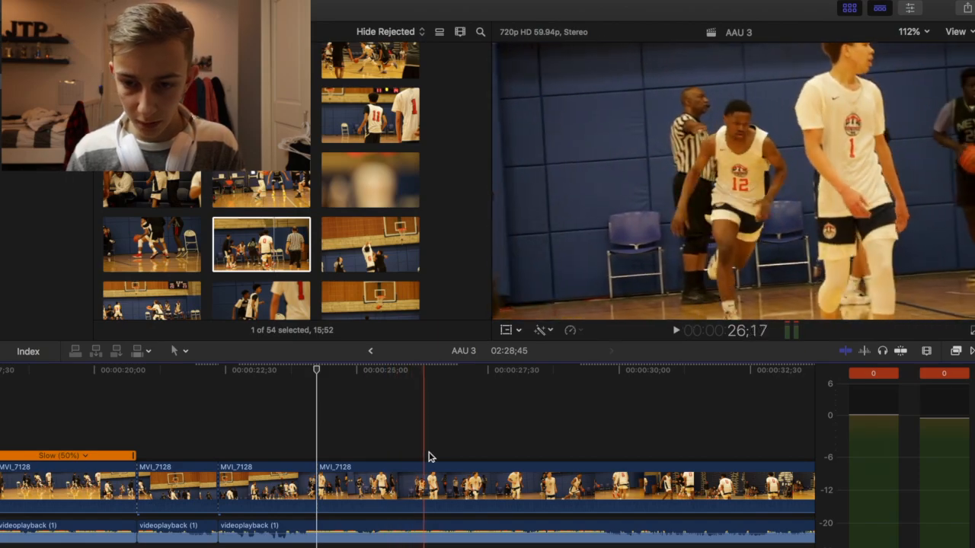
{"action": "left_click", "coordinate": [509, 467]}
{"action": "key", "text": "super+b"}
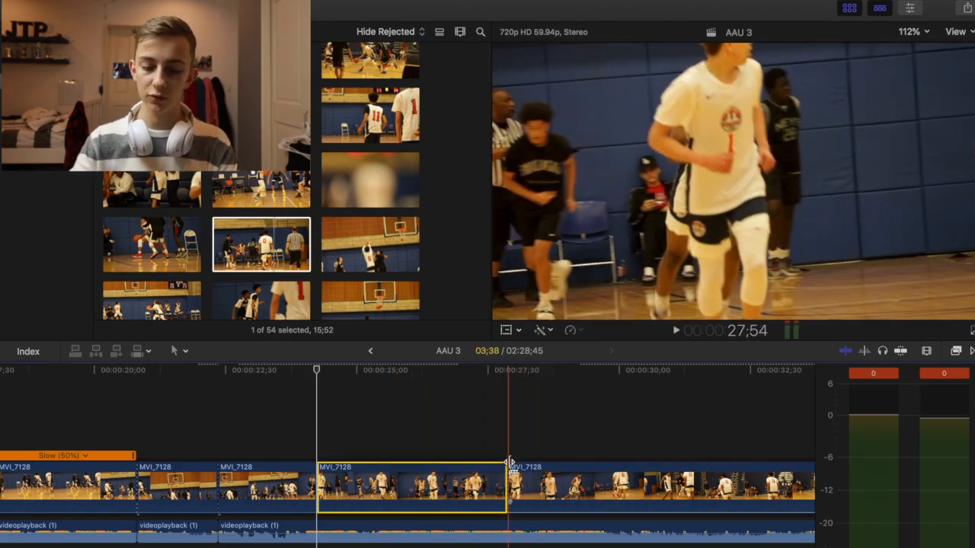
{"action": "key", "text": "Delete"}
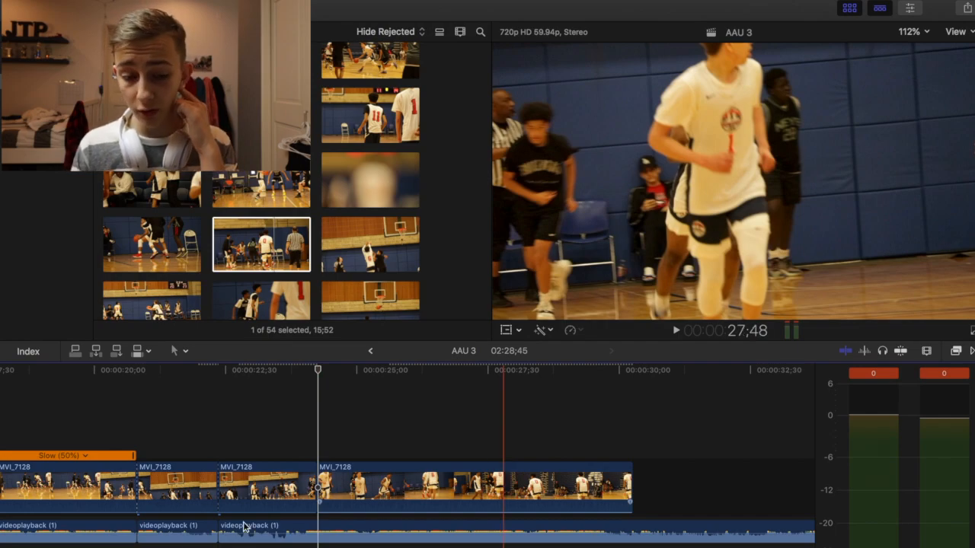
- Play across the new MVI_7128 cut and remove a few frames from the end of the part before it to match the beat
{"action": "key", "text": "space"}
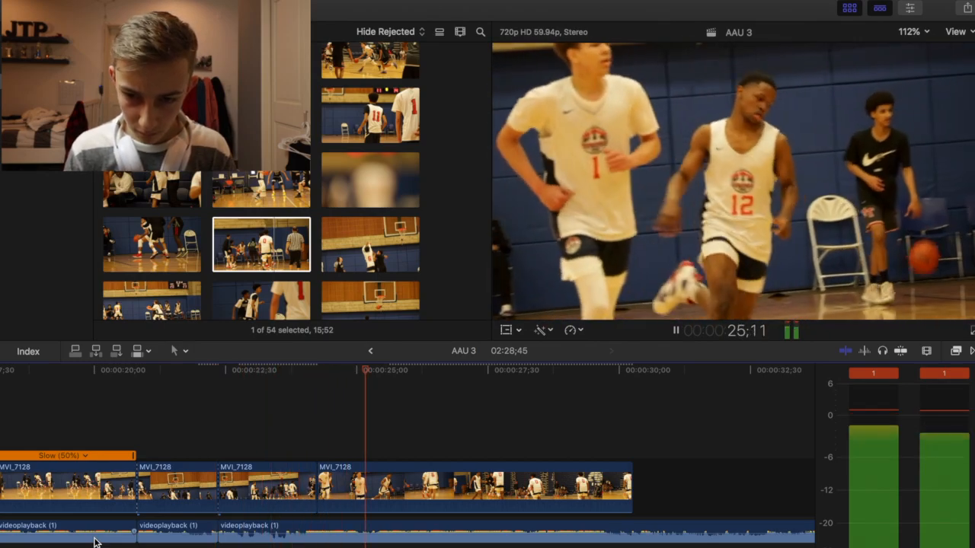
{"action": "key", "text": "space"}
{"action": "key", "text": "space"}
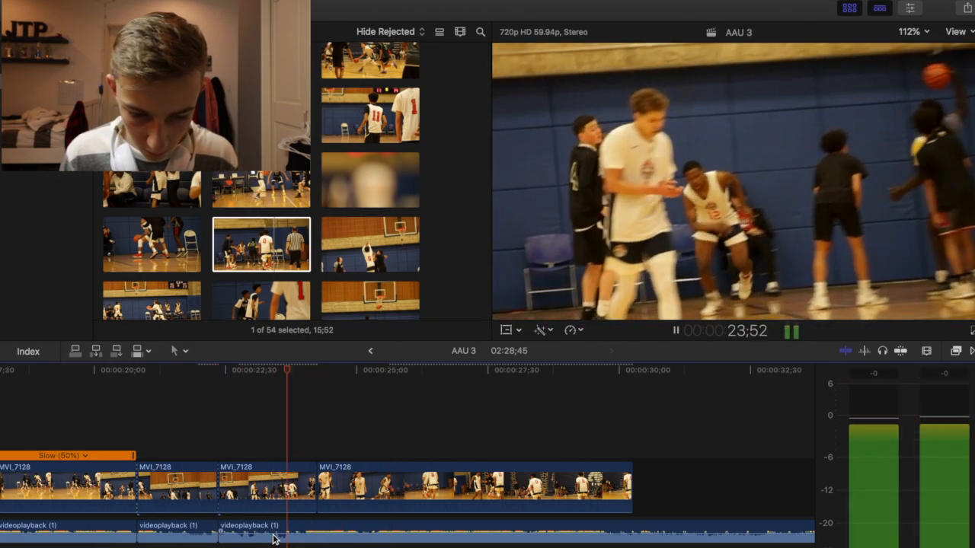
{"action": "left_click", "coordinate": [314, 484]}
{"action": "key", "text": "Delete"}
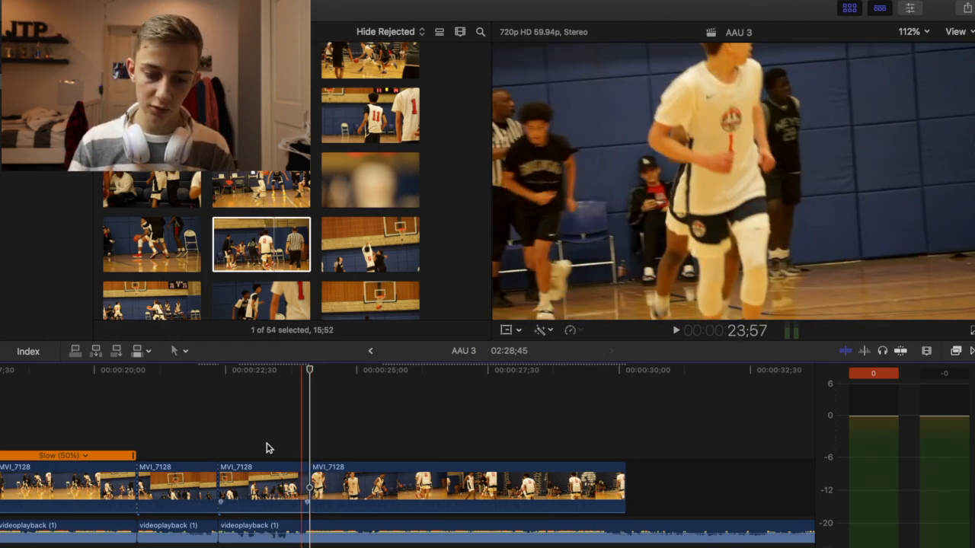
- Play the last MVI_7128 part, split it on the beat at about 26;24 and delete the footage after the split
{"action": "key", "text": "space"}
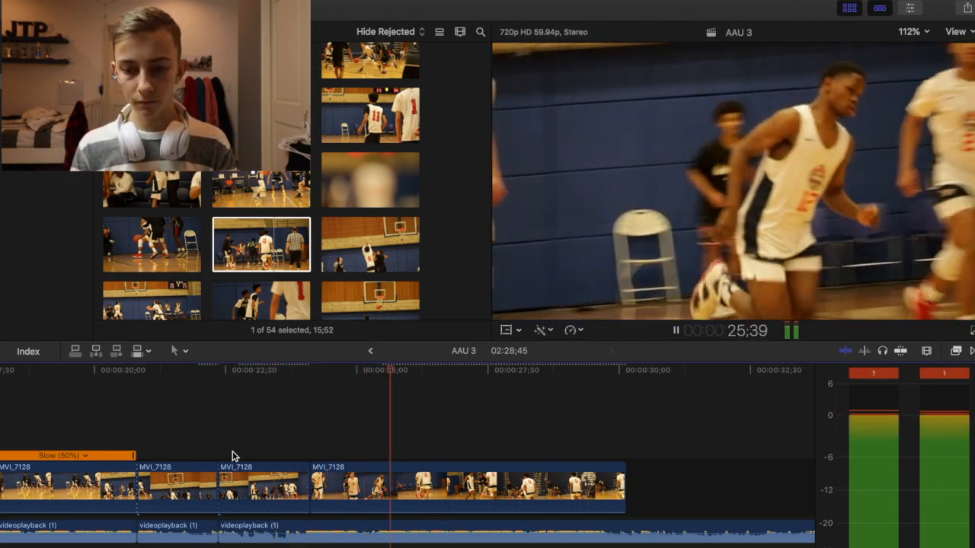
{"action": "key", "text": "space"}
{"action": "key", "text": "super+b"}
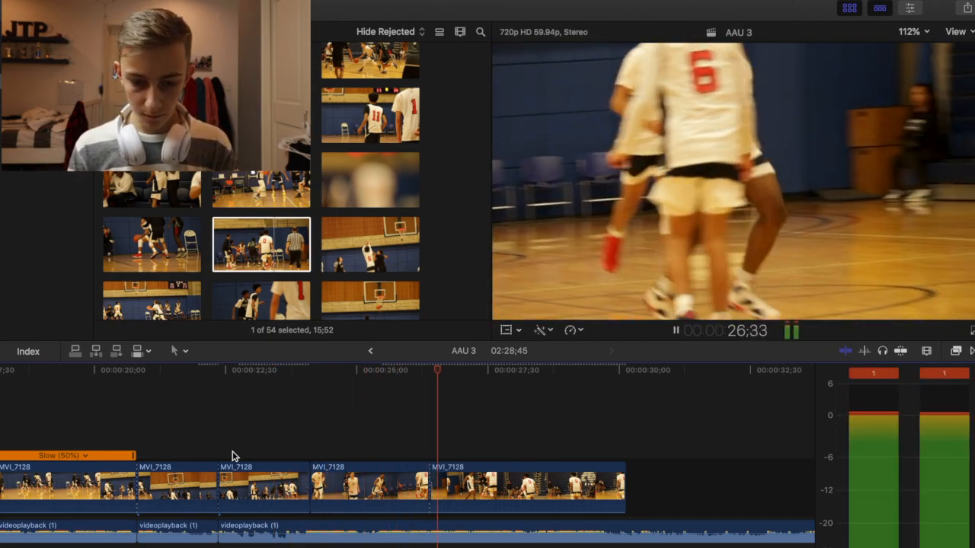
{"action": "left_click", "coordinate": [442, 484]}
{"action": "key", "text": "Delete"}
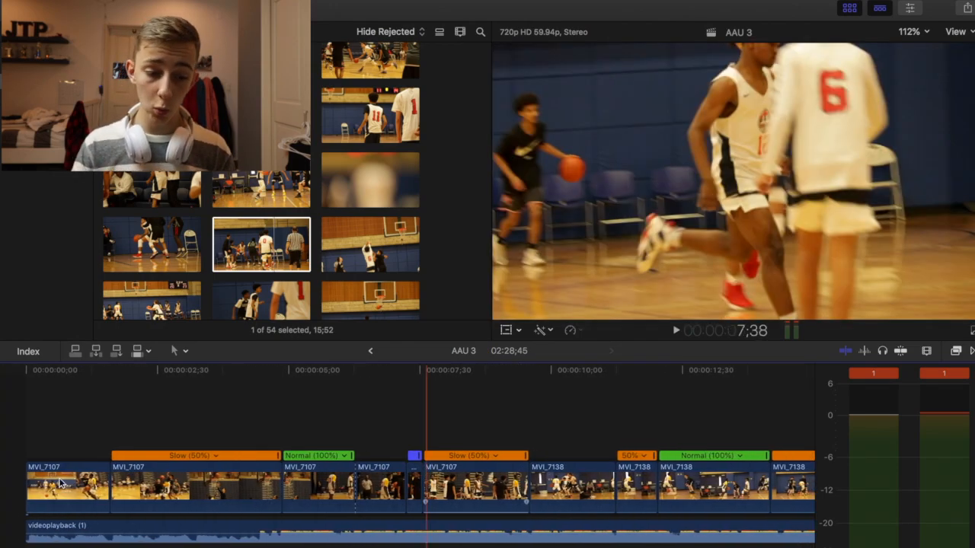
- Play the whole edit from the beginning and look over the clips and speed changes on the timeline
{"action": "key", "text": "Home"}
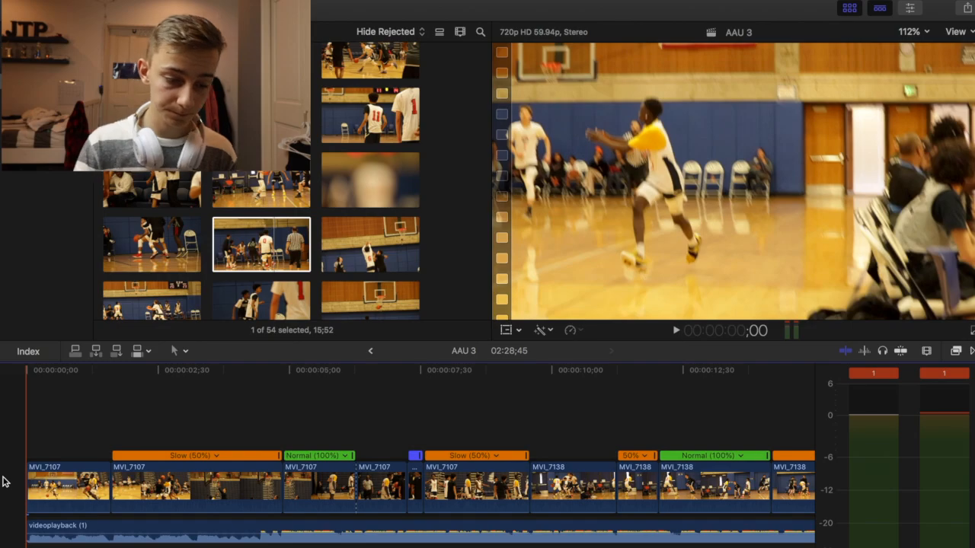
{"action": "key", "text": "space"}
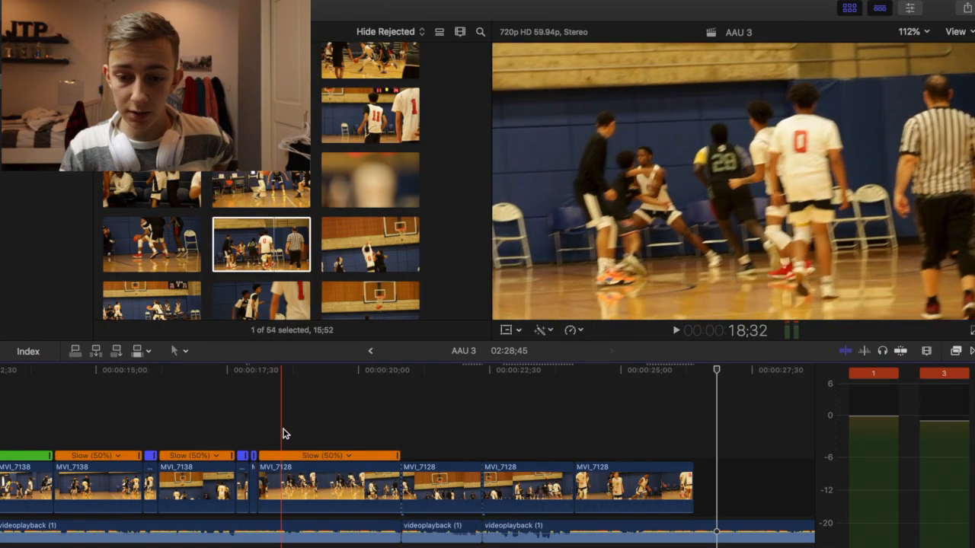
{"action": "scroll", "coordinate": [300, 442], "scroll_direction": "left", "scroll_amount": 5}
{"action": "scroll", "coordinate": [301, 441], "scroll_direction": "left", "scroll_amount": 2}
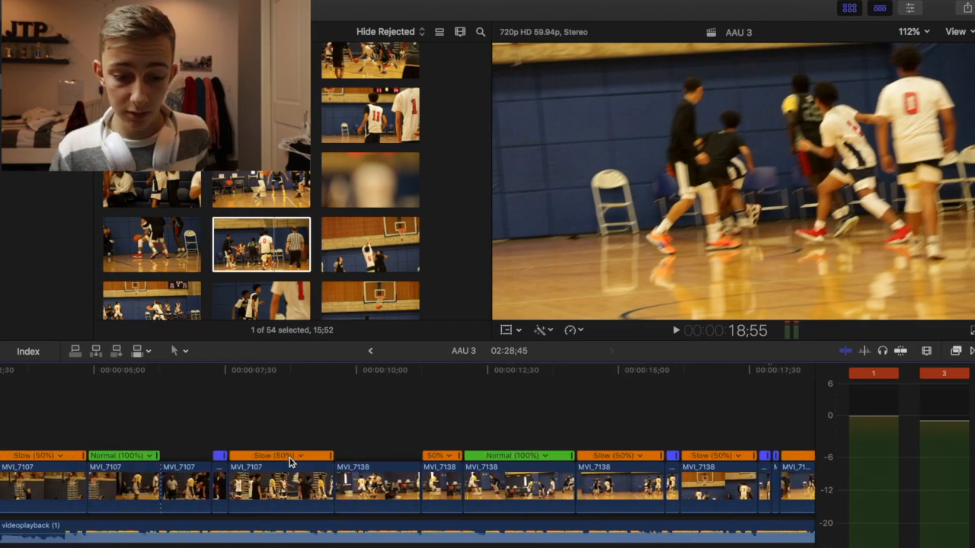
{"action": "scroll", "coordinate": [561, 497], "scroll_direction": "right", "scroll_amount": 10}
- Cut off the music's tail, end its last clip at about 29;43, and give it a long fade-out, playing it to check
{"action": "left_click", "coordinate": [559, 527]}
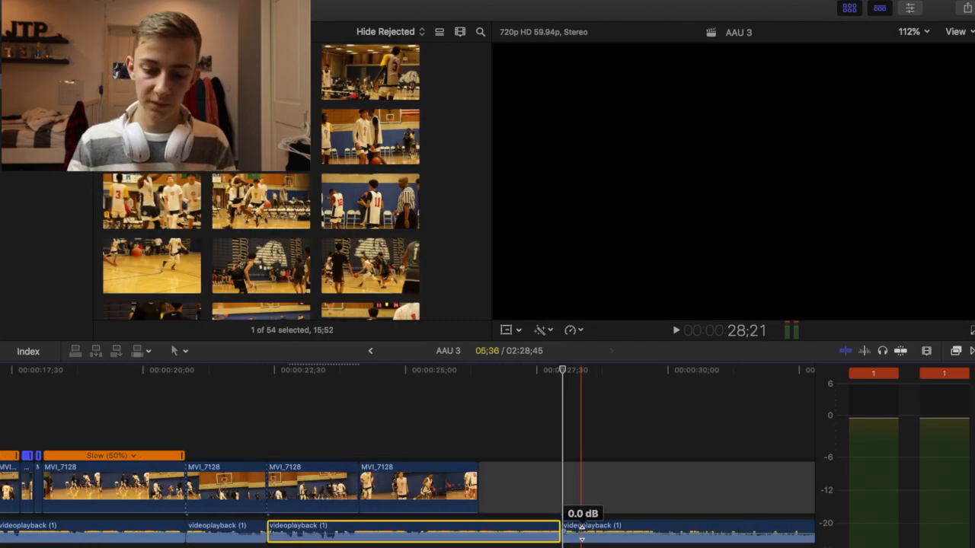
{"action": "left_click_drag", "start_coordinate": [561, 529], "coordinate": [653, 534]}
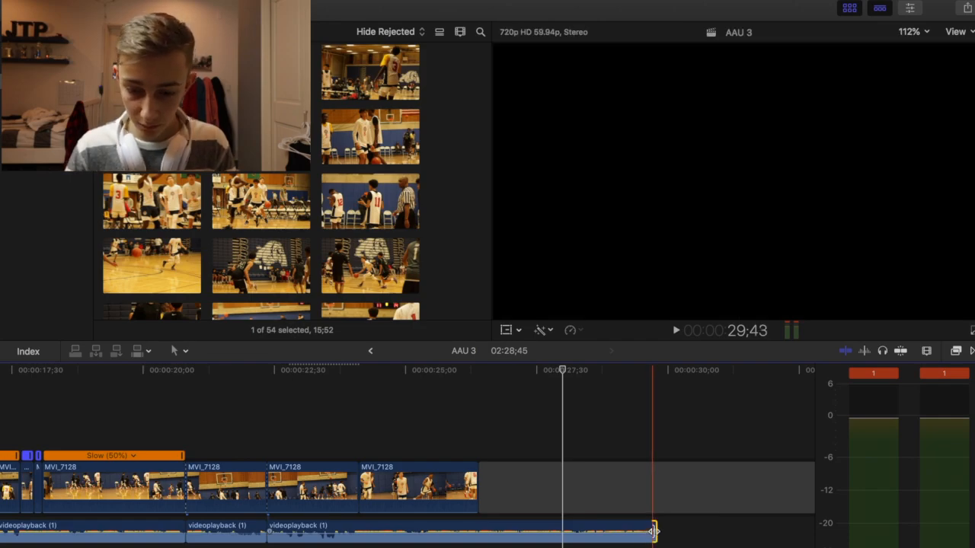
{"action": "left_click_drag", "start_coordinate": [640, 533], "coordinate": [280, 542]}
{"action": "key", "text": "space"}
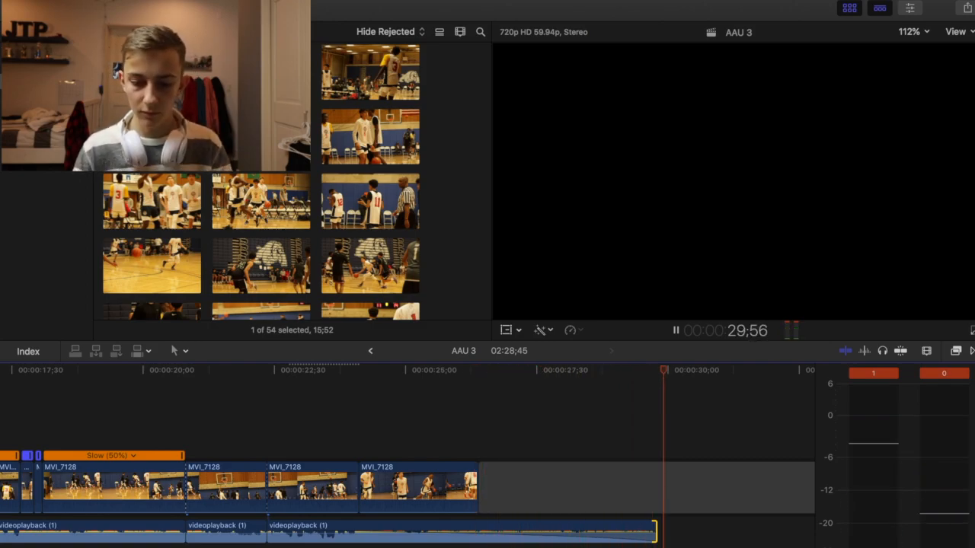
- Split the empty gap after the last clip at 30;00 and remove the rest so the project ends there
{"action": "left_click", "coordinate": [668, 508]}
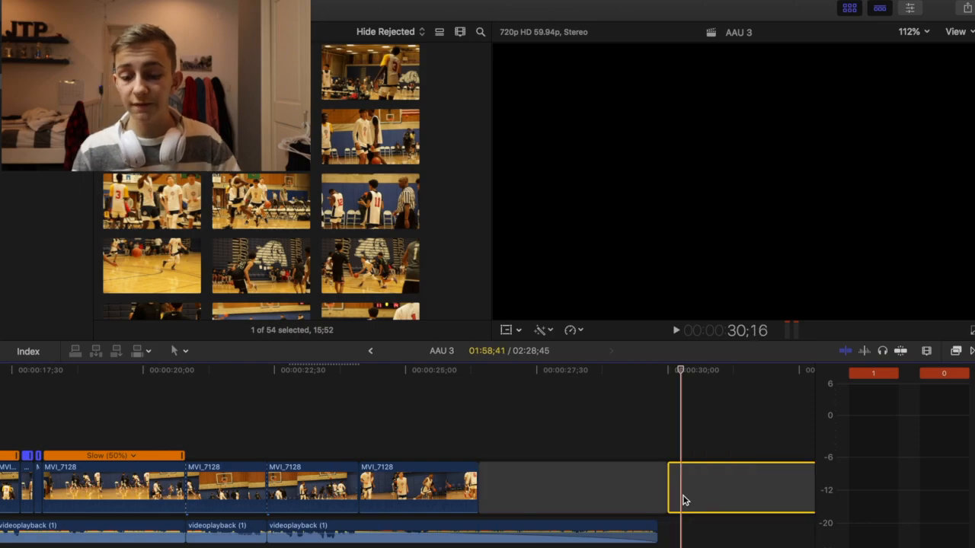
{"action": "key", "text": "alt+bracketright"}
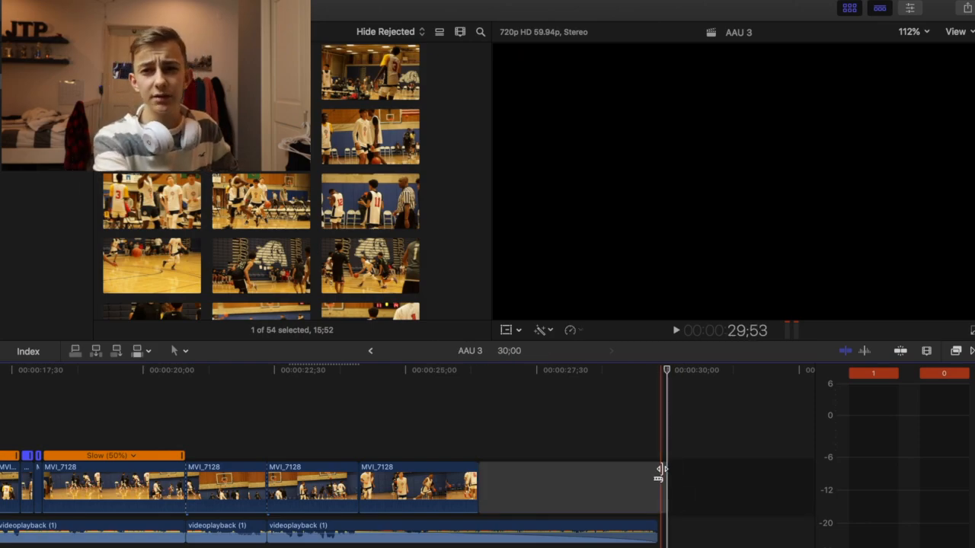